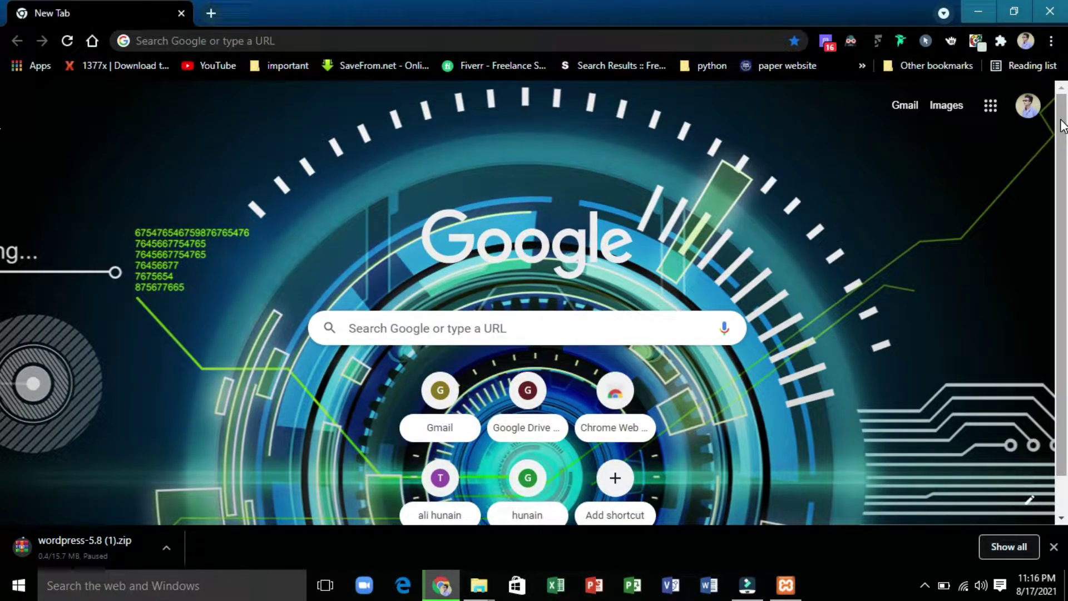
- Load wordpress.org in Chrome
click(504, 41)
text(wordpress.org)
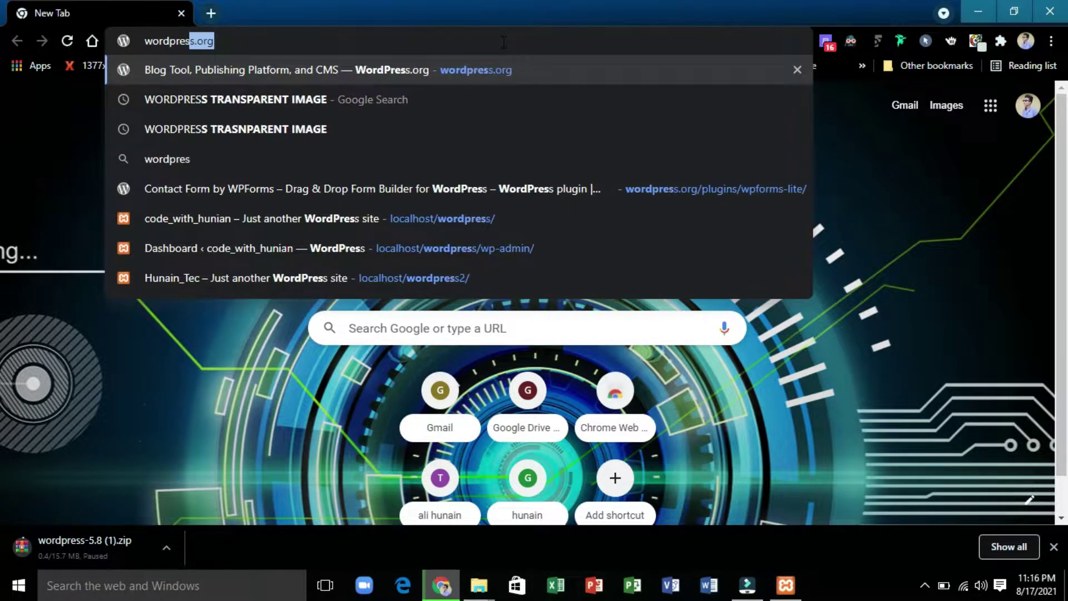
key(Return)
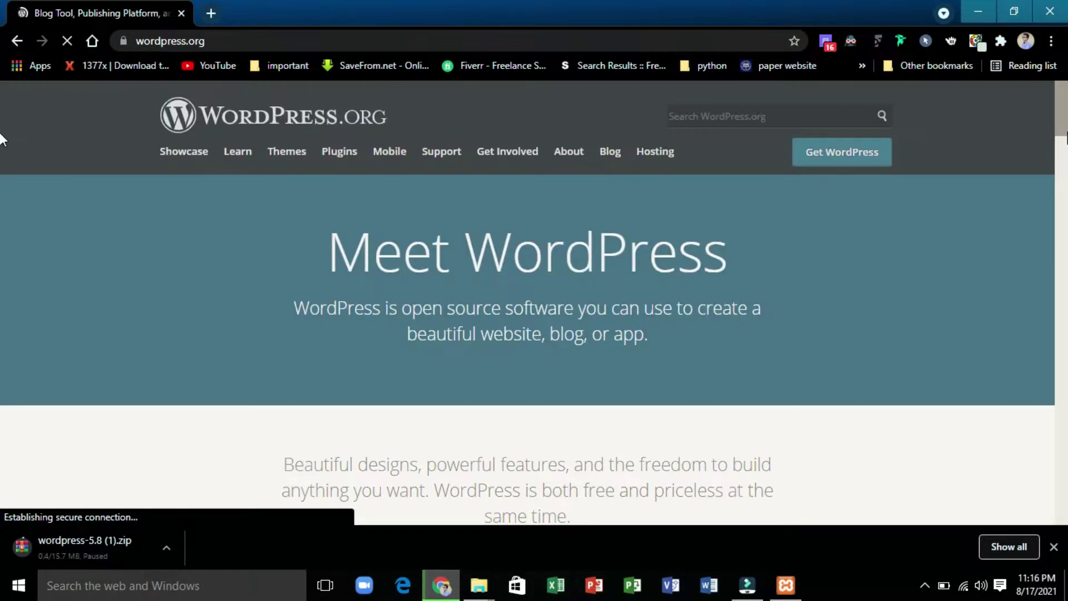
scroll(2, 132, down, 7)
scroll(2, 125, up, 7)
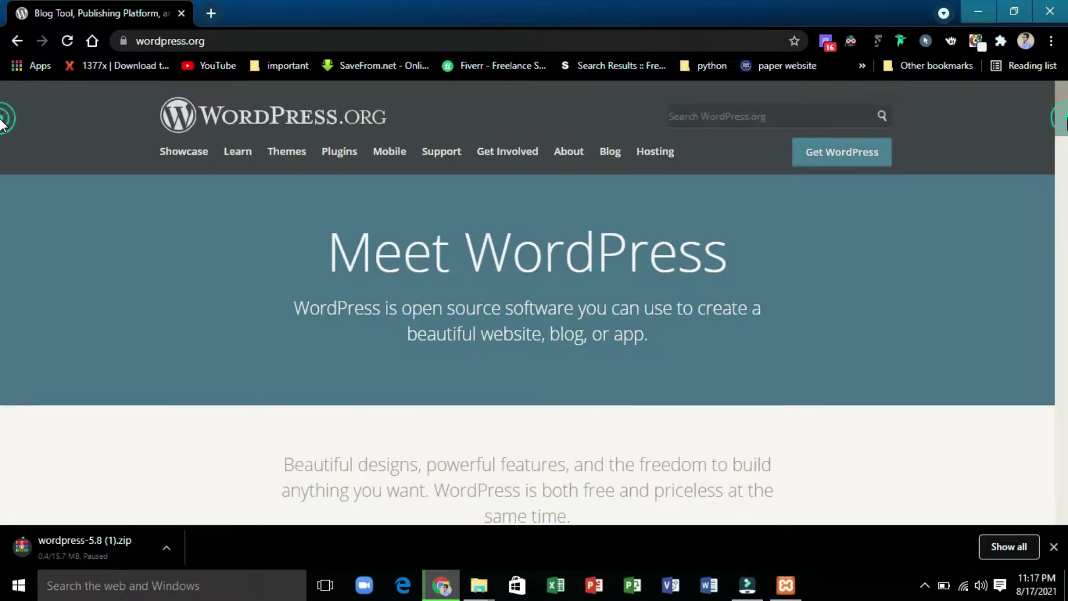
- Download WordPress 5.8 from the Get WordPress page, dismiss the thank-you message, and close Chrome
click(851, 161)
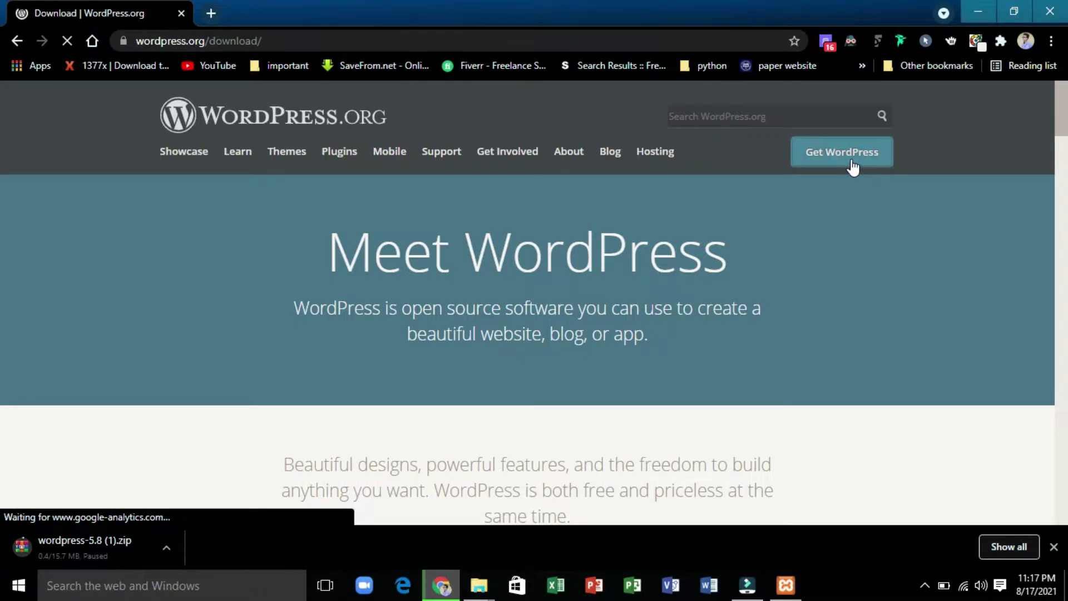
scroll(2, 126, down, 16)
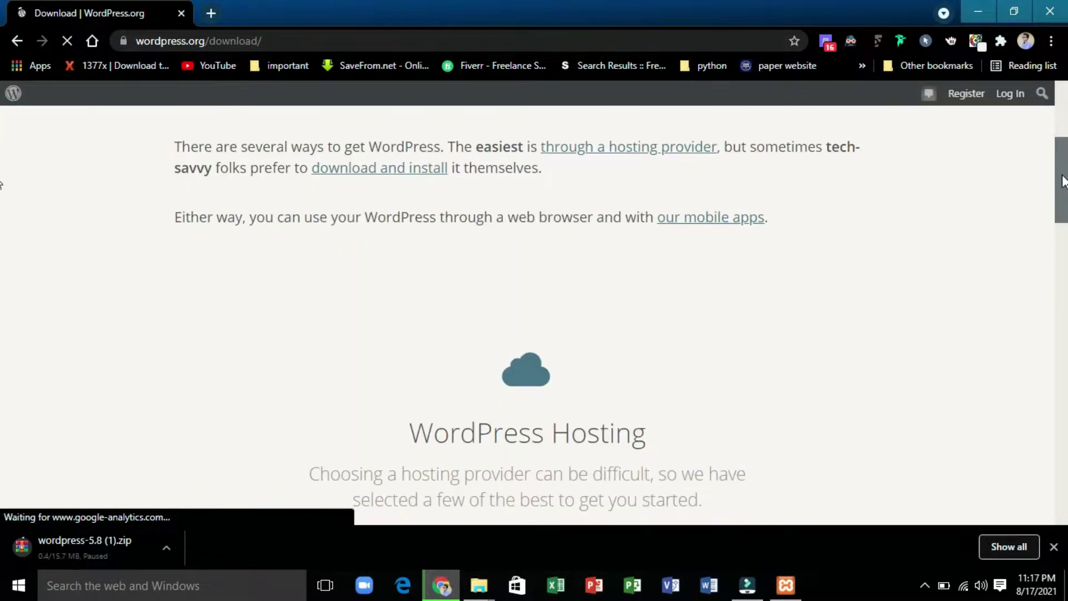
click(477, 347)
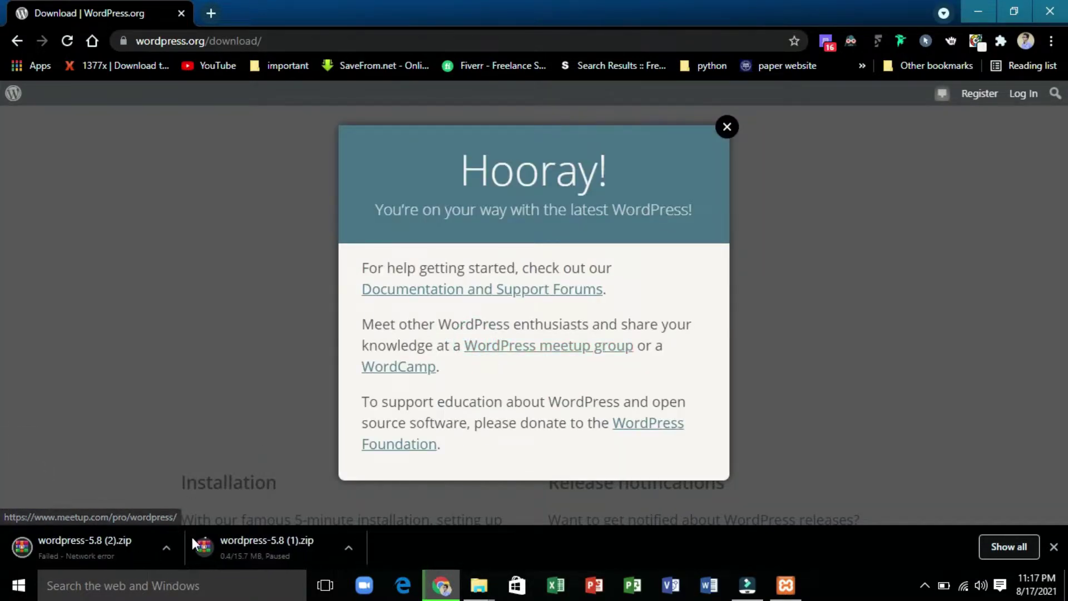
click(171, 550)
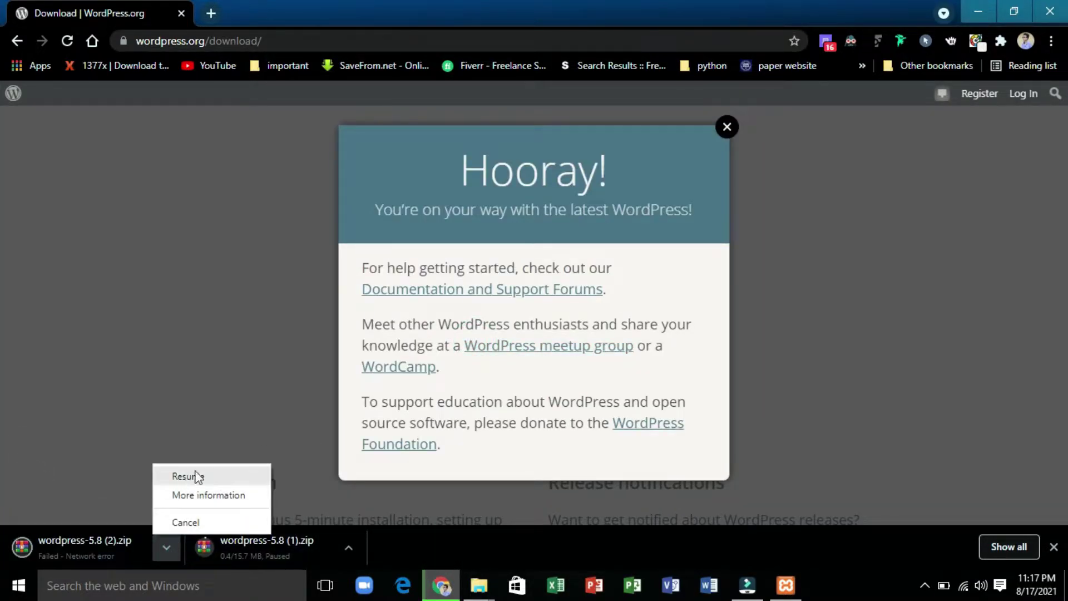
click(731, 123)
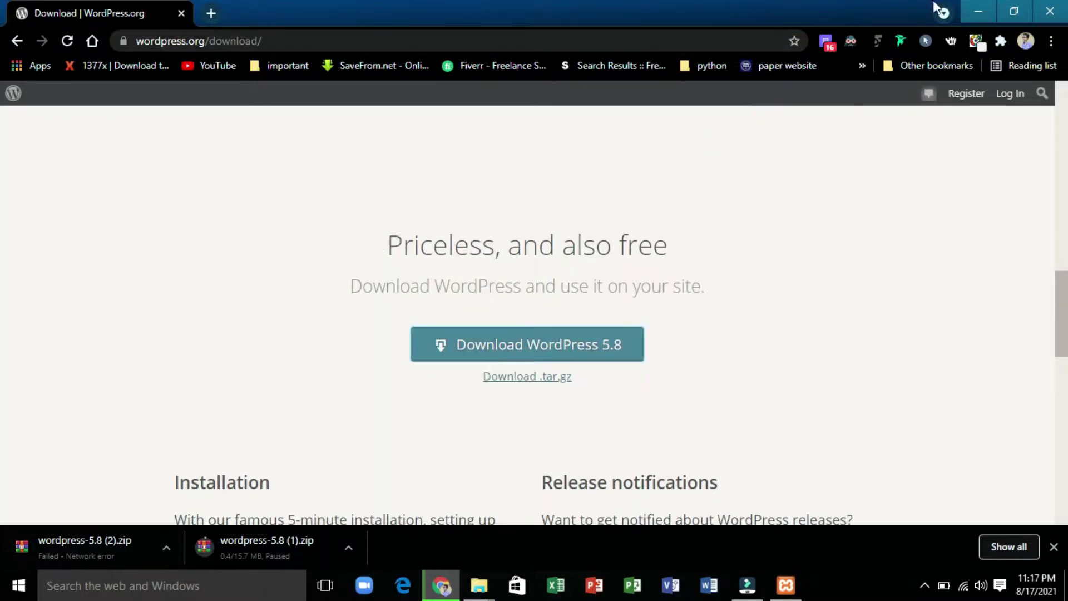
click(1049, 11)
- Exit Chrome and copy the wordpress folder from Downloads
click(544, 131)
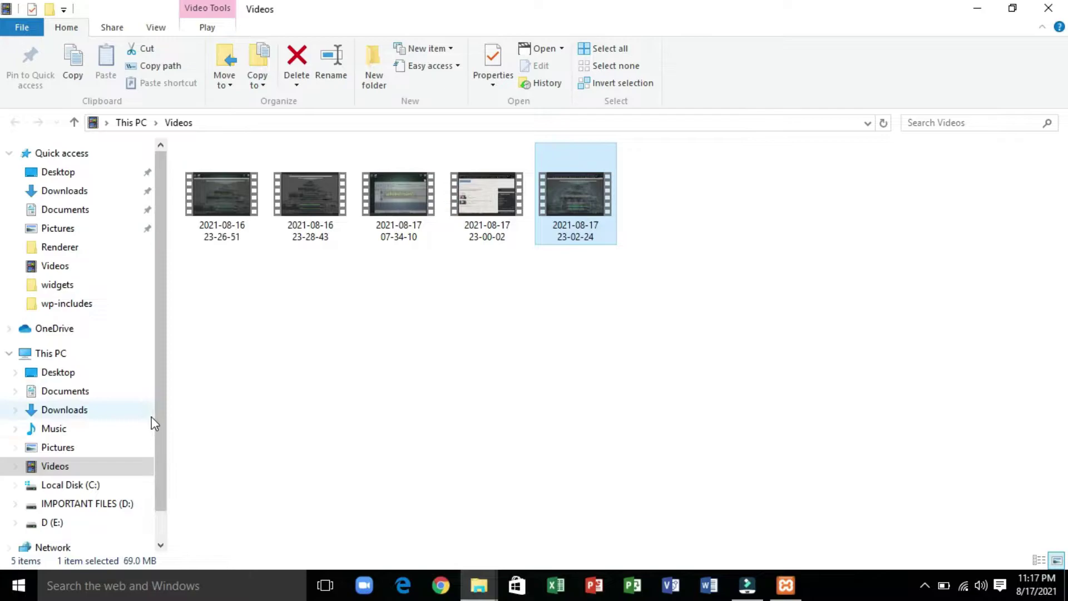
click(69, 409)
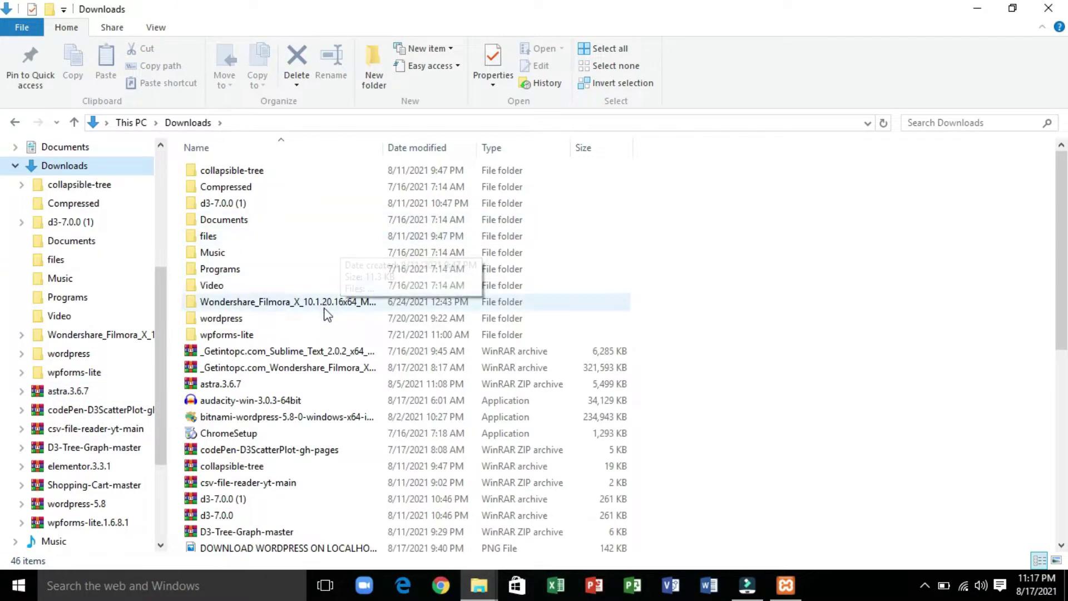
click(312, 322)
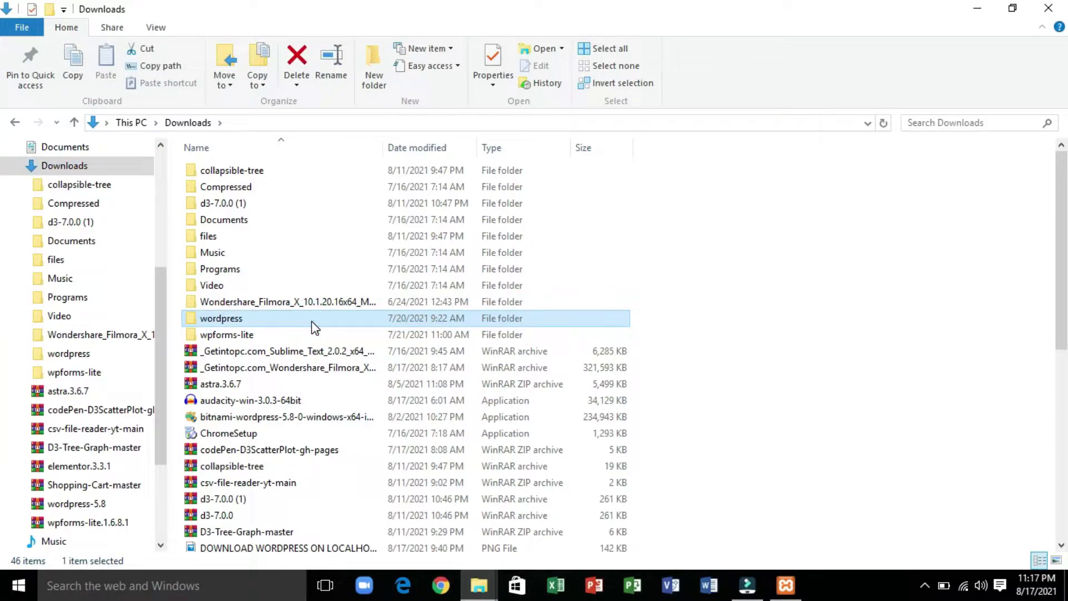
key(ctrl+c)
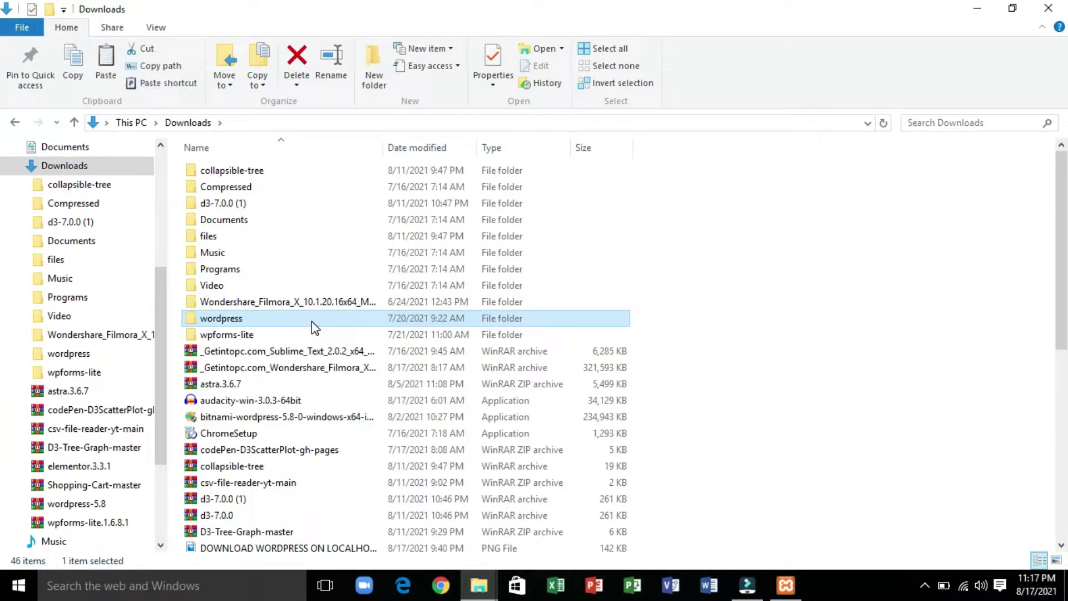
- Open the C:\xampp folder and bring up the XAMPP Control Panel
drag(159, 348, 159, 154)
scroll(169, 240, down, 1)
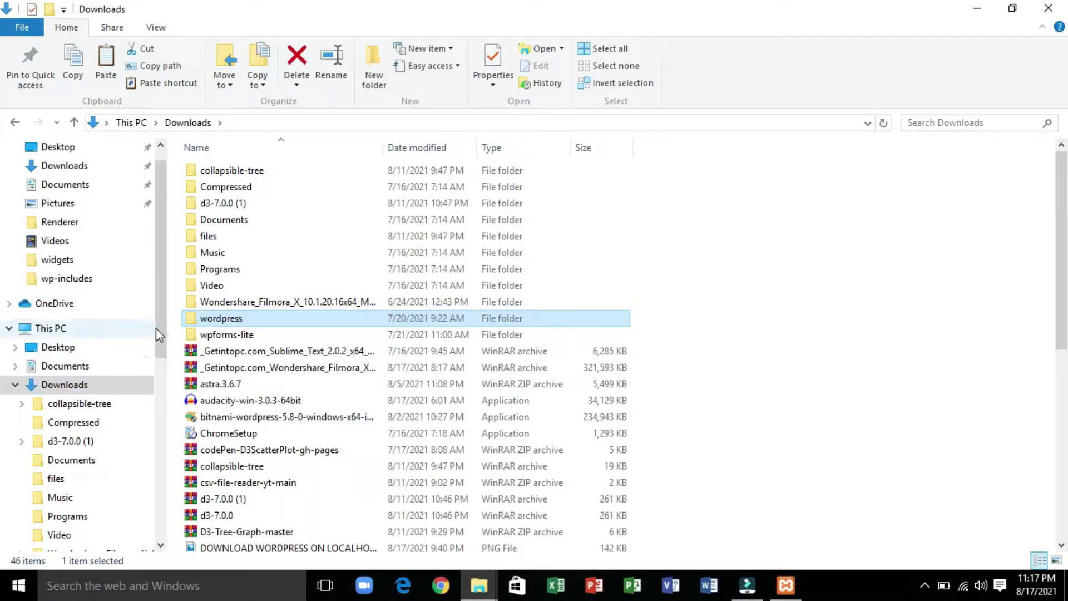
drag(158, 332, 152, 478)
click(78, 509)
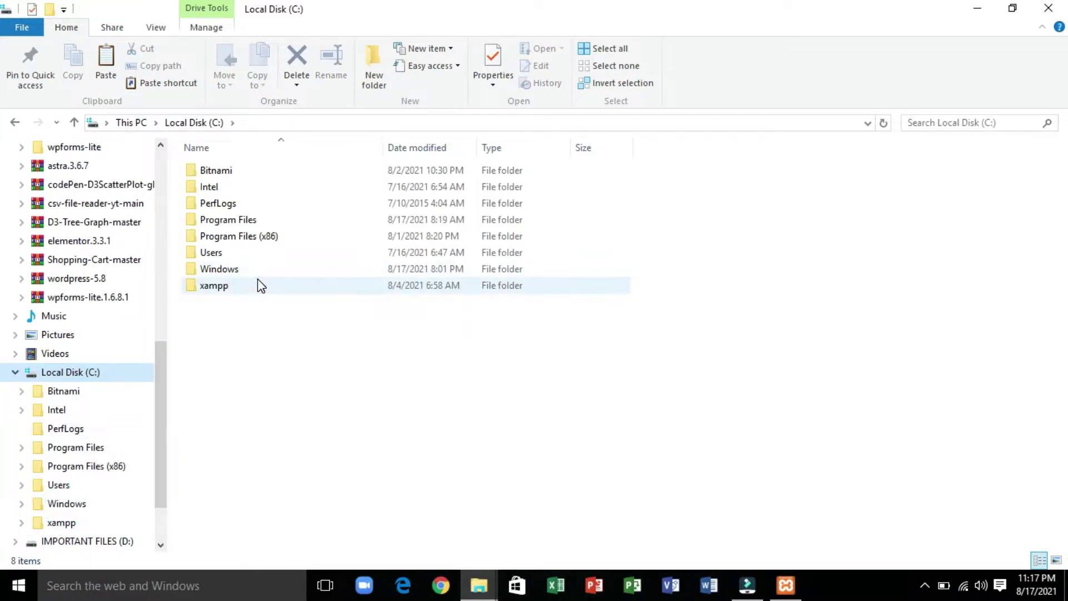
double_click(259, 279)
click(786, 585)
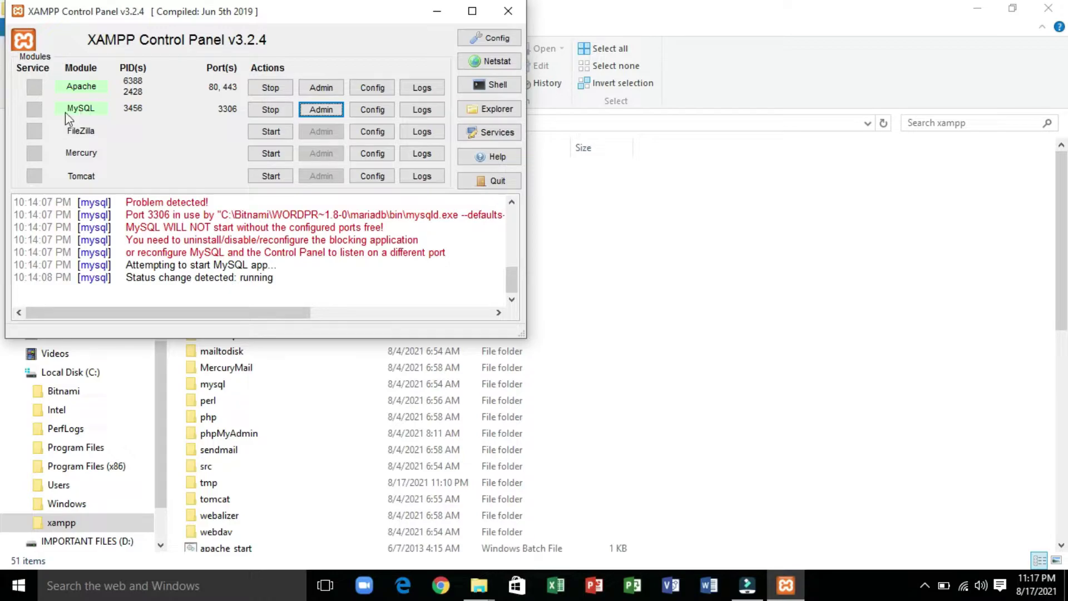
- Paste the wordpress folder into C:\xampp\htdocs, then restore the XAMPP Control Panel
click(437, 11)
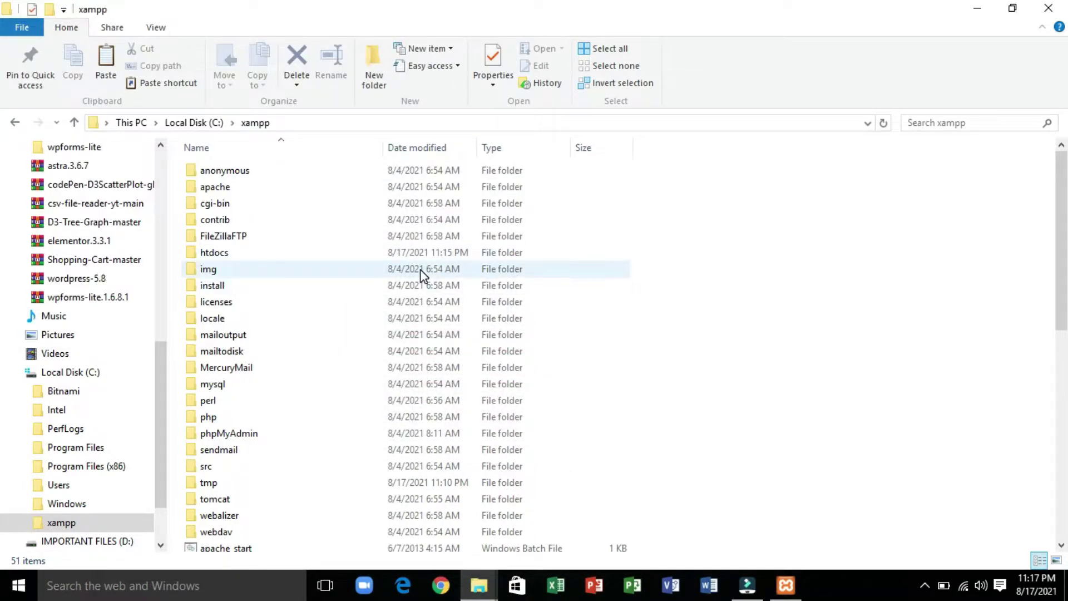
click(212, 257)
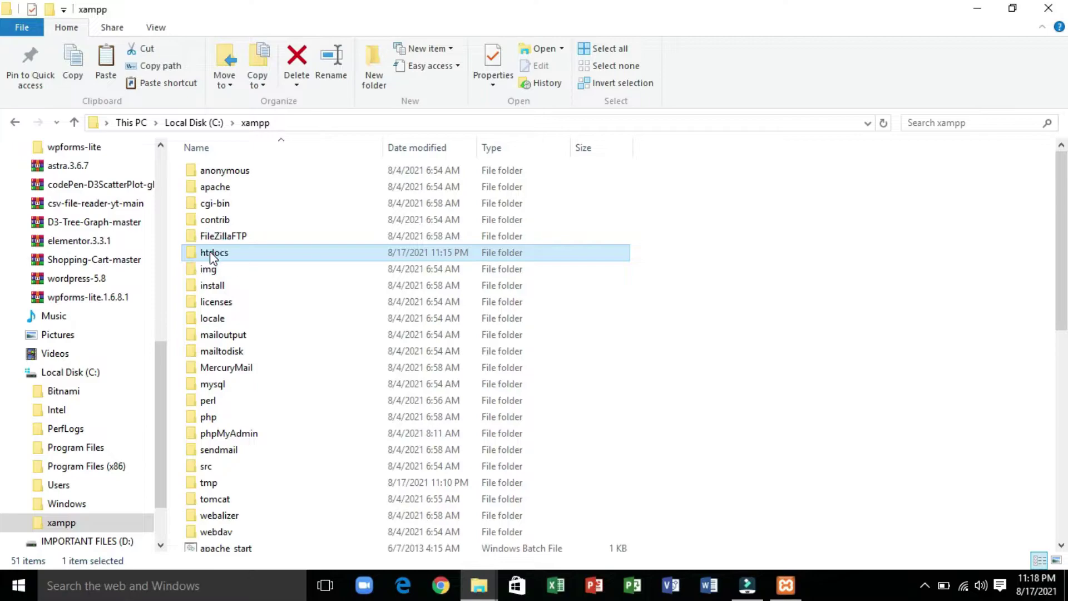
double_click(212, 257)
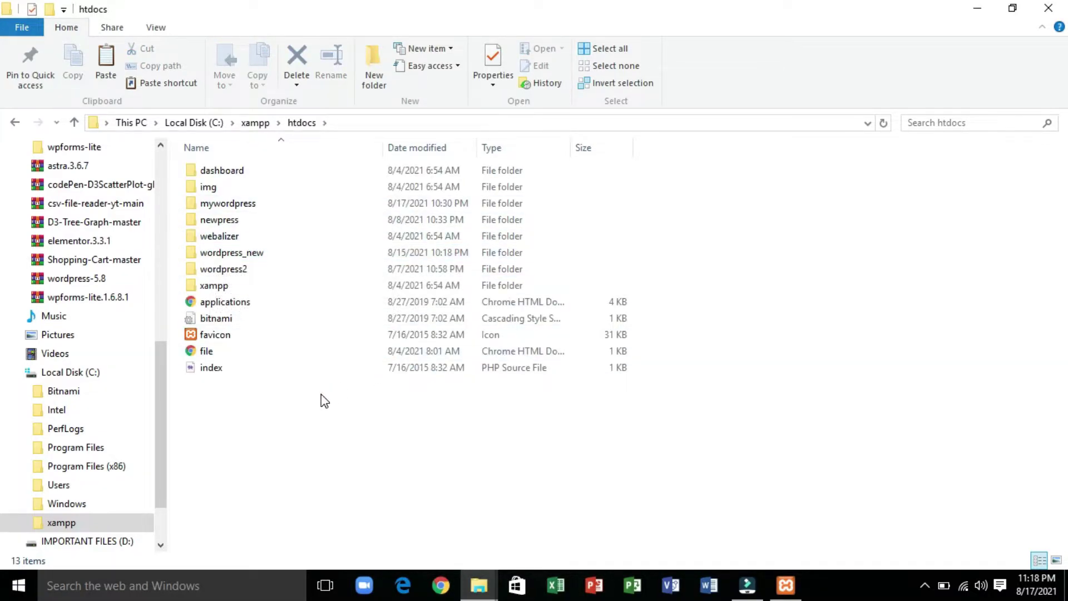
key(ctrl+v)
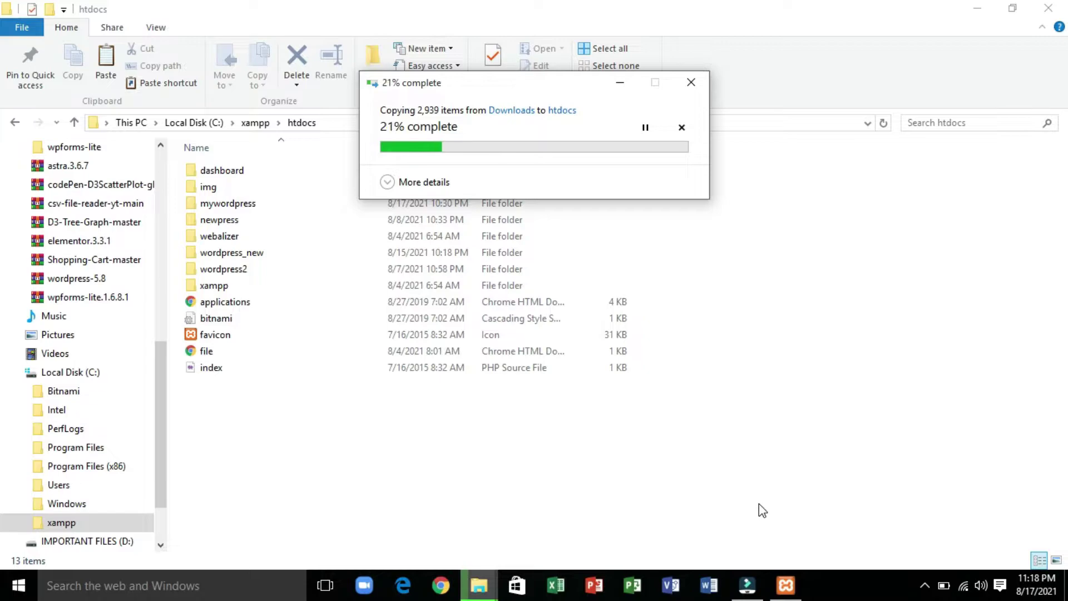
click(786, 585)
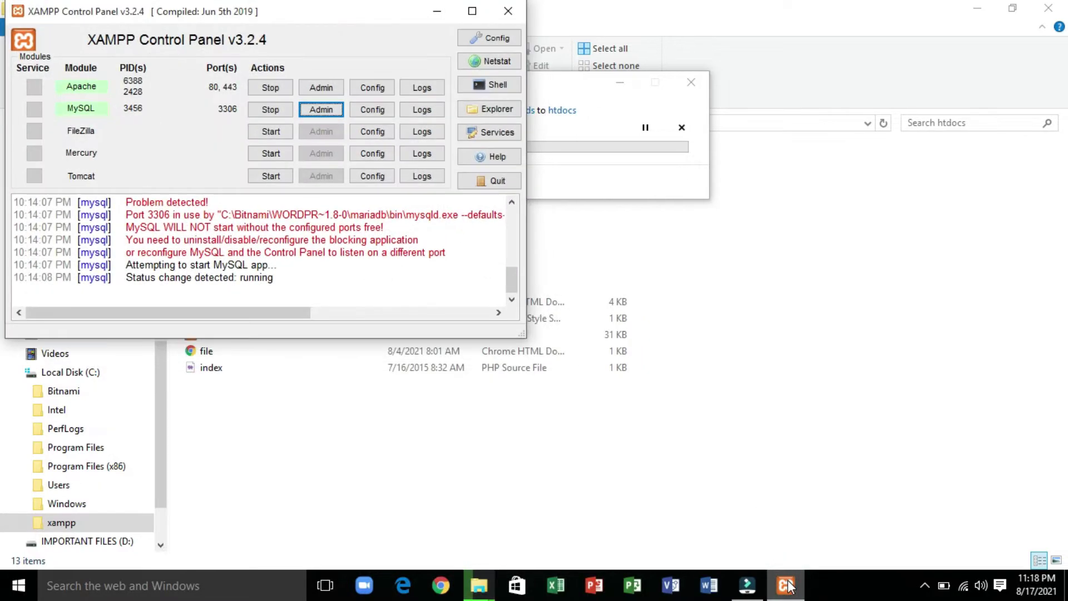
- Open phpMyAdmin from XAMPP and create an empty database named ali_wordpress
click(325, 106)
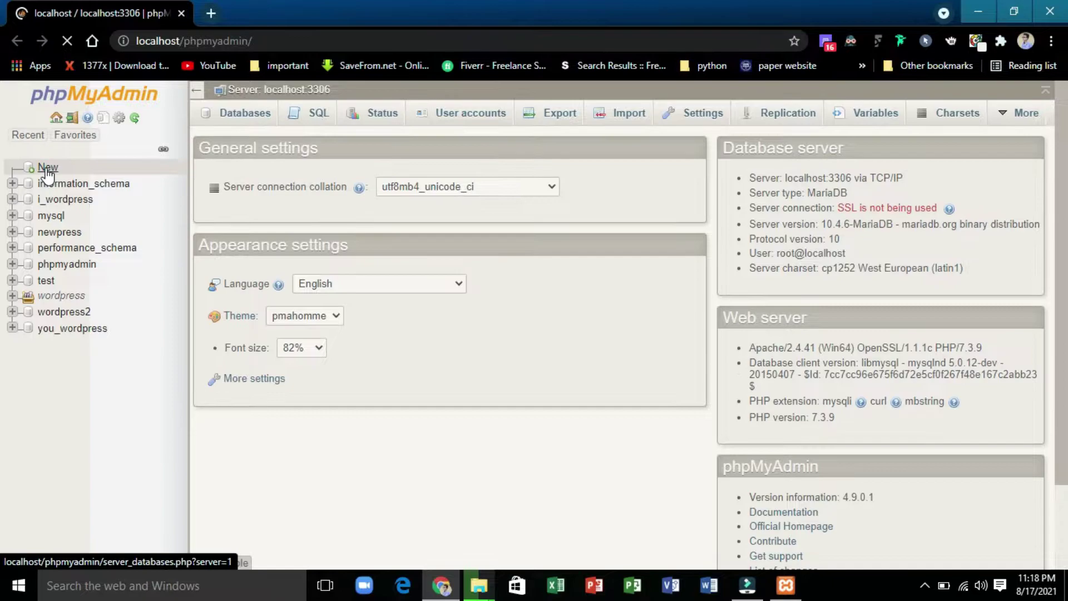
click(46, 169)
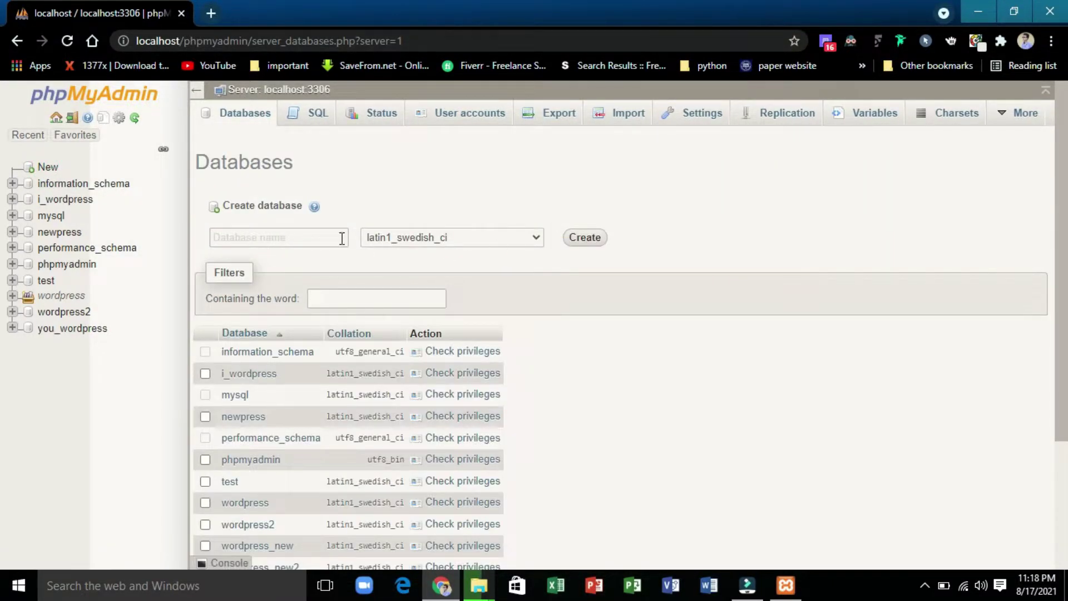
click(342, 238)
text(ali_wordpress)
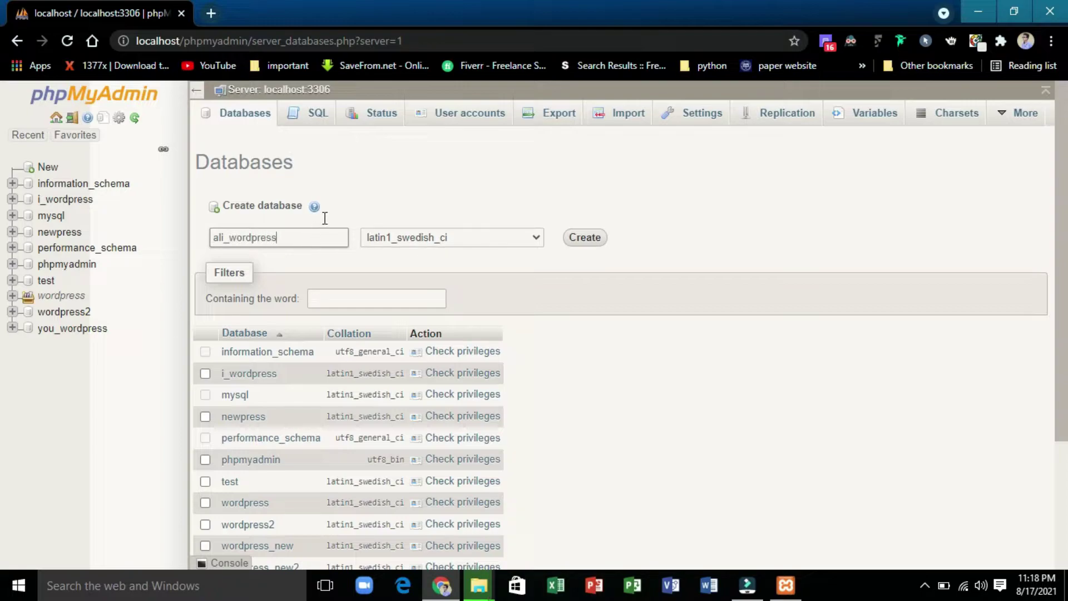
click(595, 241)
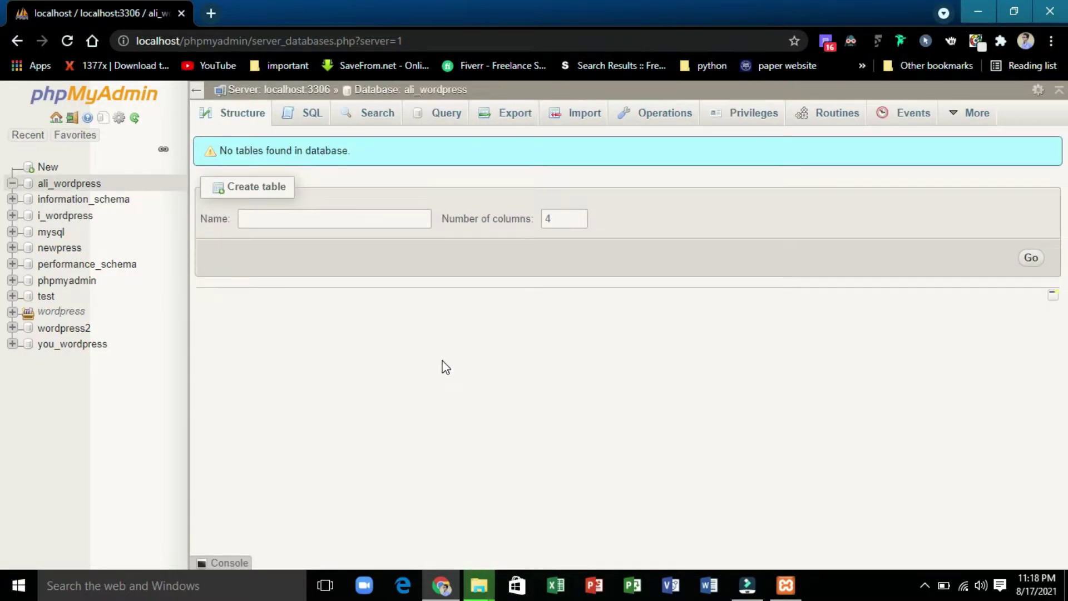
- Check the wordpress folder in htdocs, then load localhost/wordpress/ in a new Chrome tab
mouse_move(479, 585)
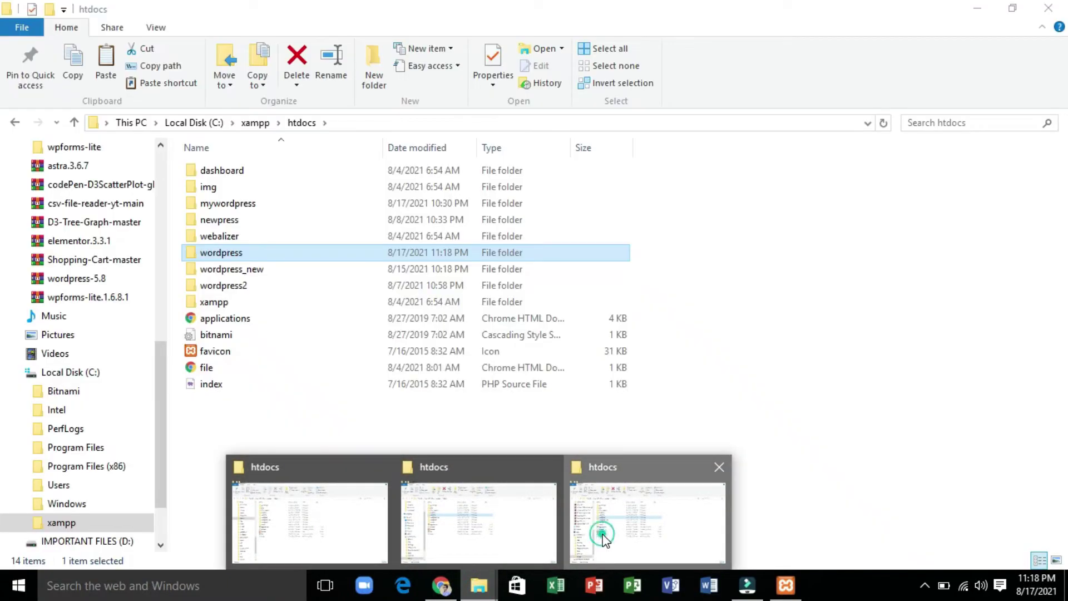
click(604, 537)
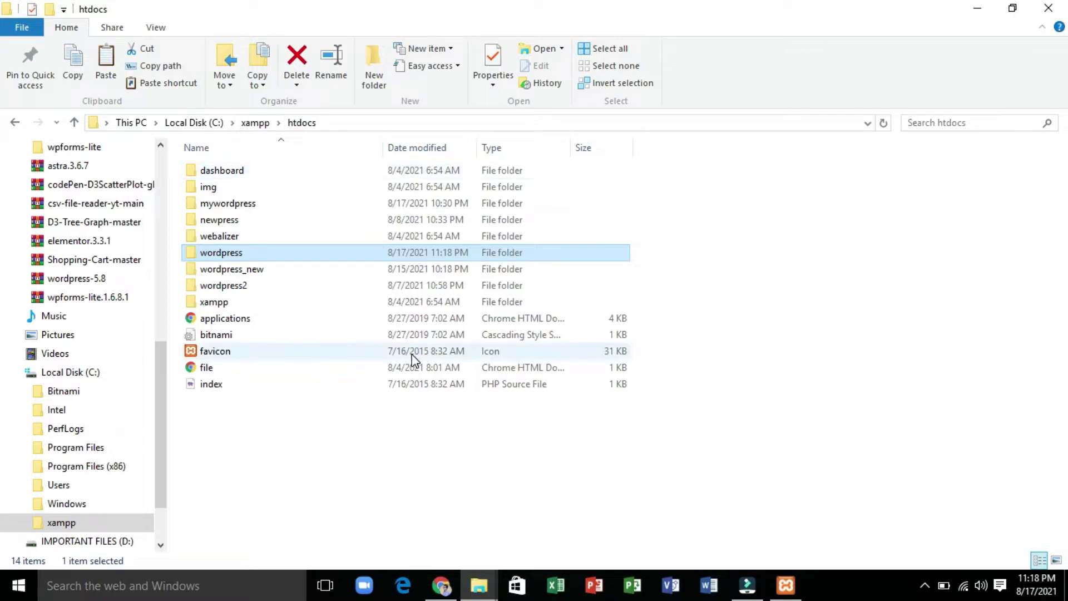
click(442, 585)
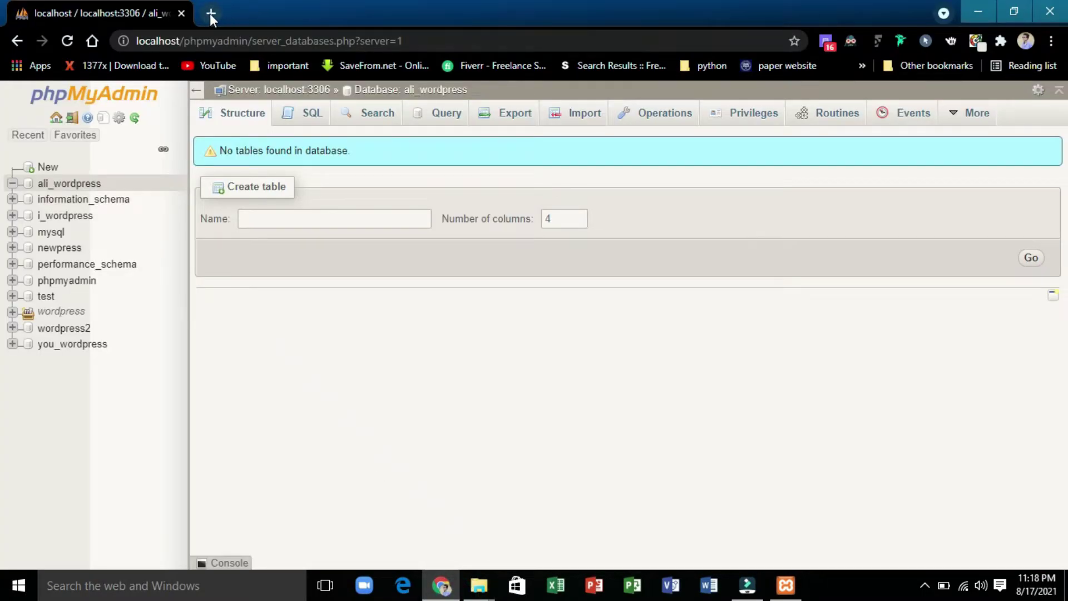
click(209, 13)
text(localhost/wordpress/\)
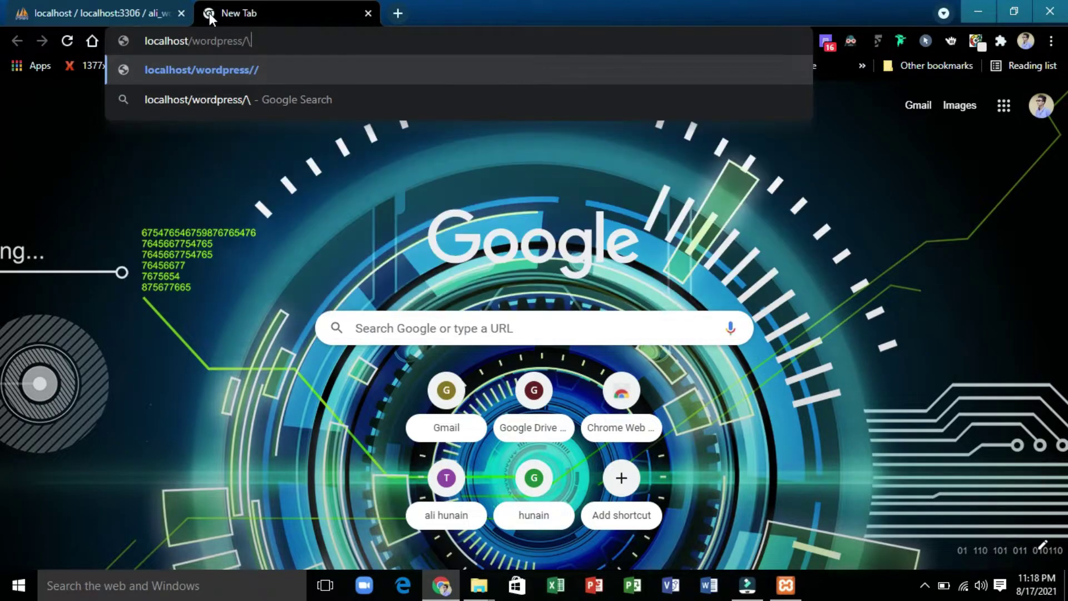
key(BackSpace)
key(Return)
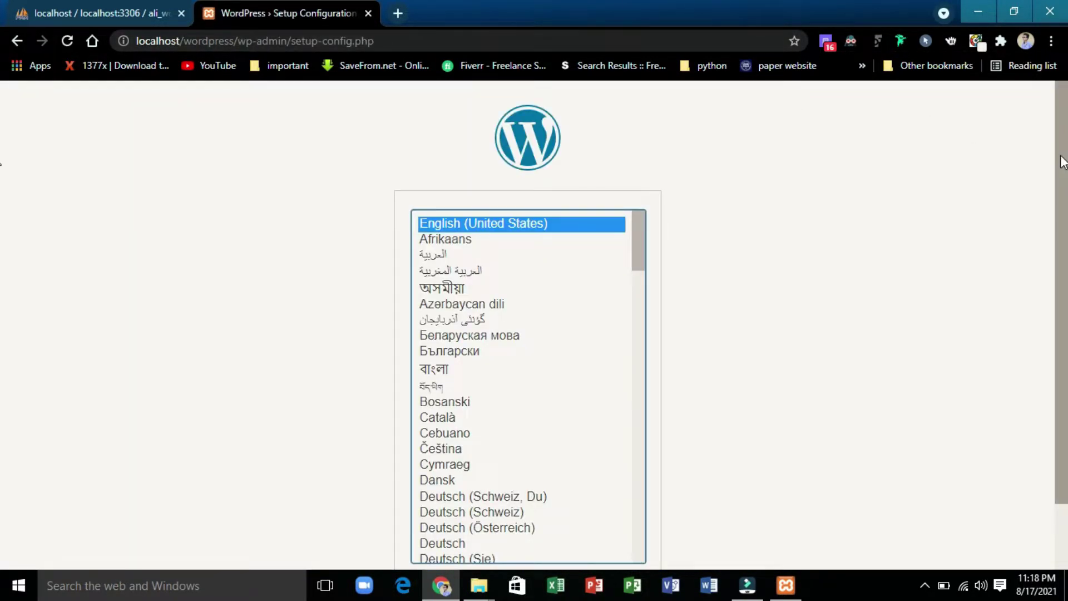
- Keep English as the language and proceed to the database connection form
drag(1063, 161, 1042, 345)
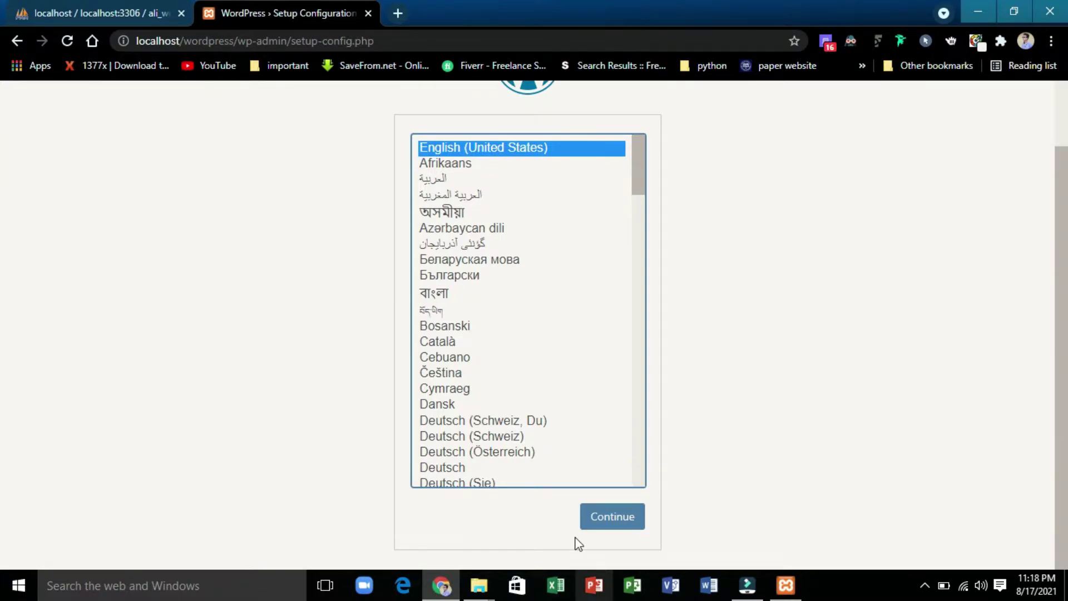
click(606, 525)
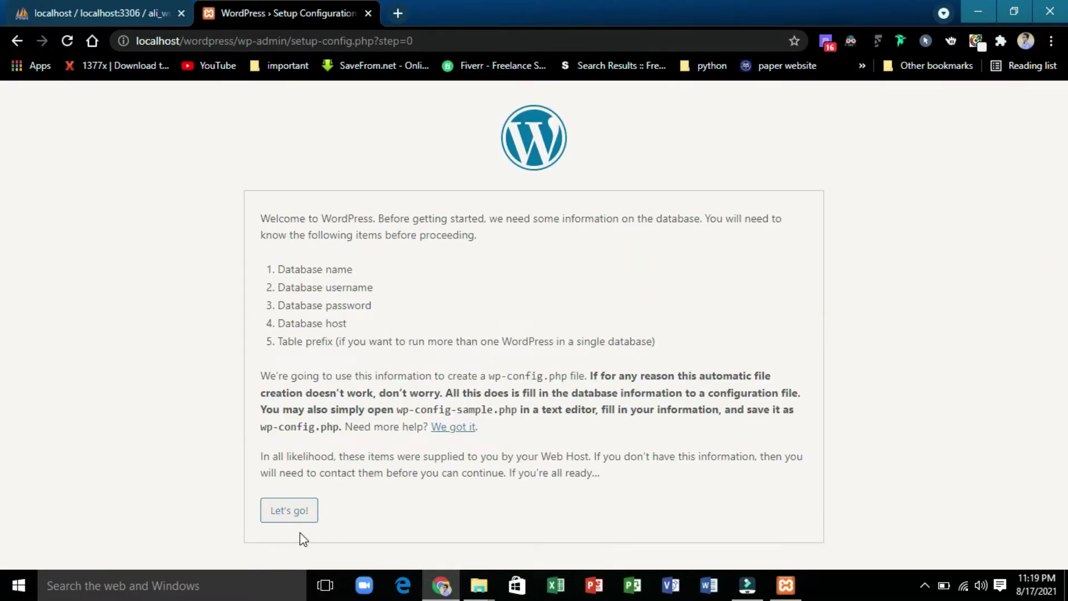
click(287, 512)
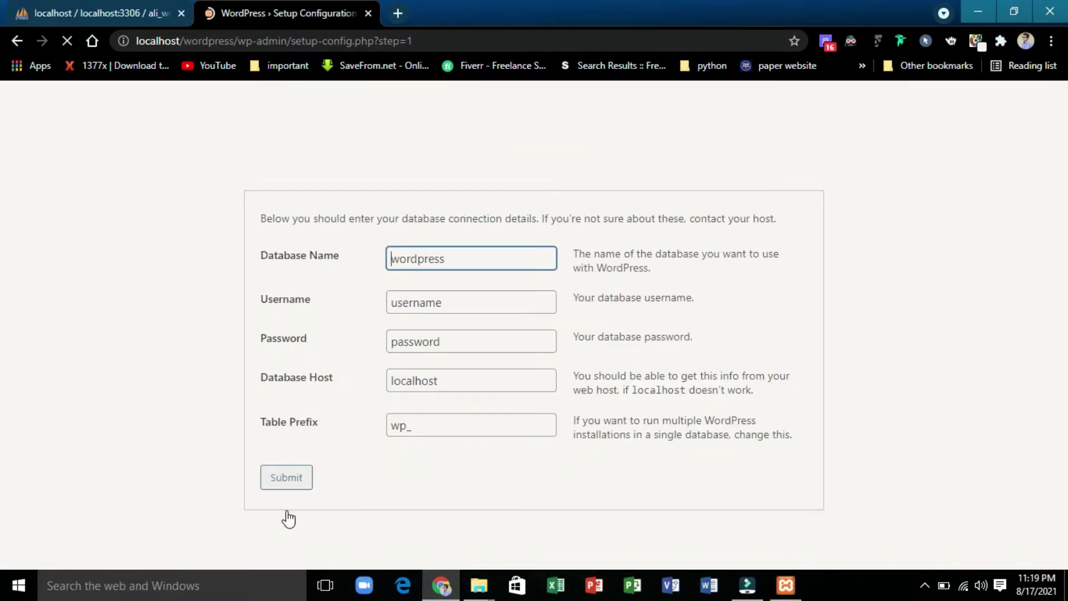
- Replace the default database name with ali_wordpress
double_click(461, 264)
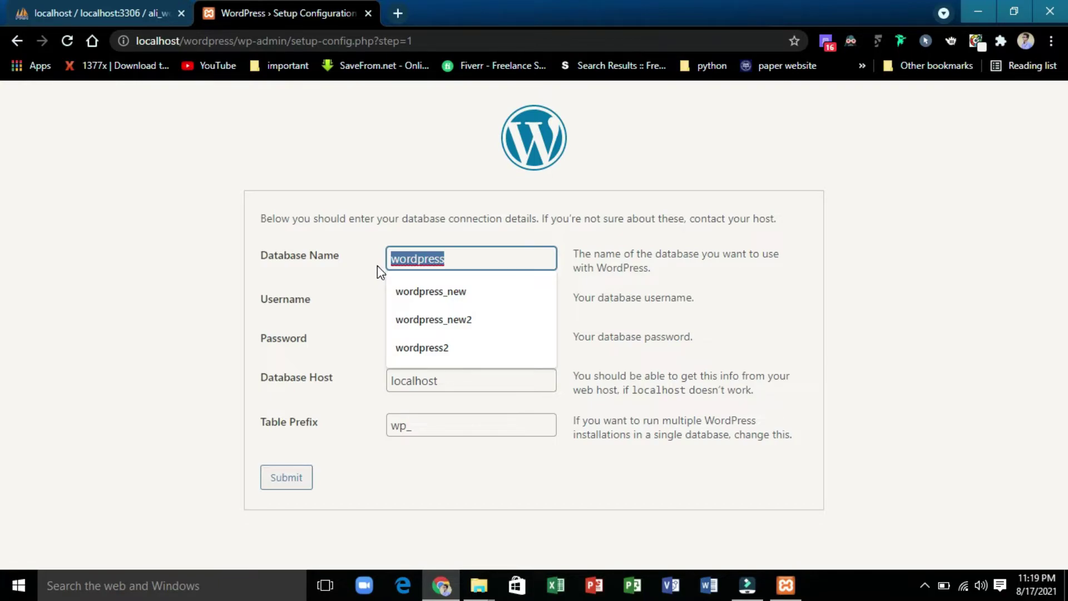
key(BackSpace)
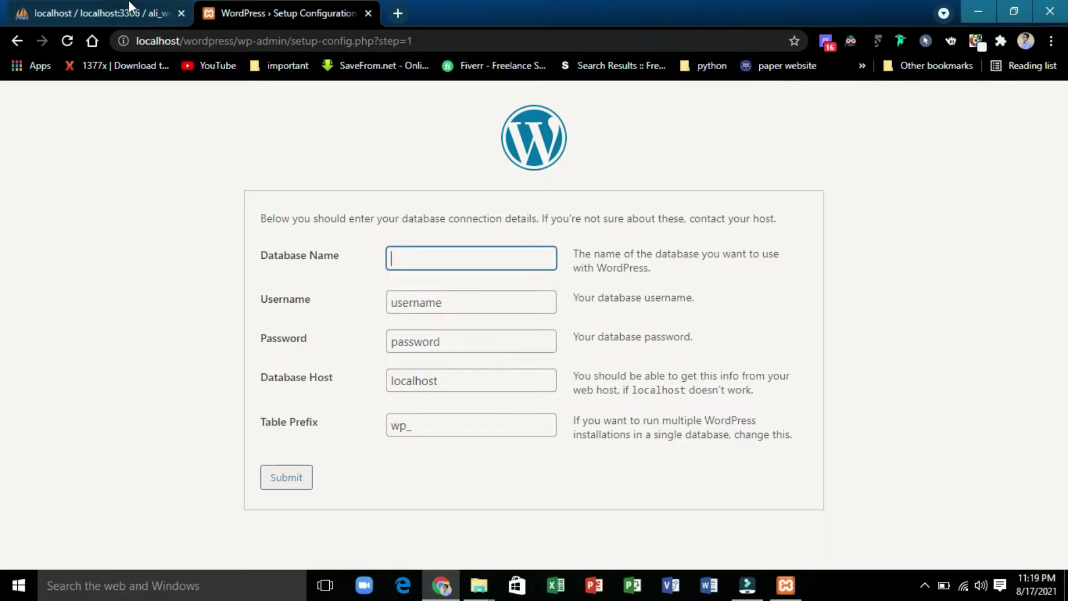
click(130, 8)
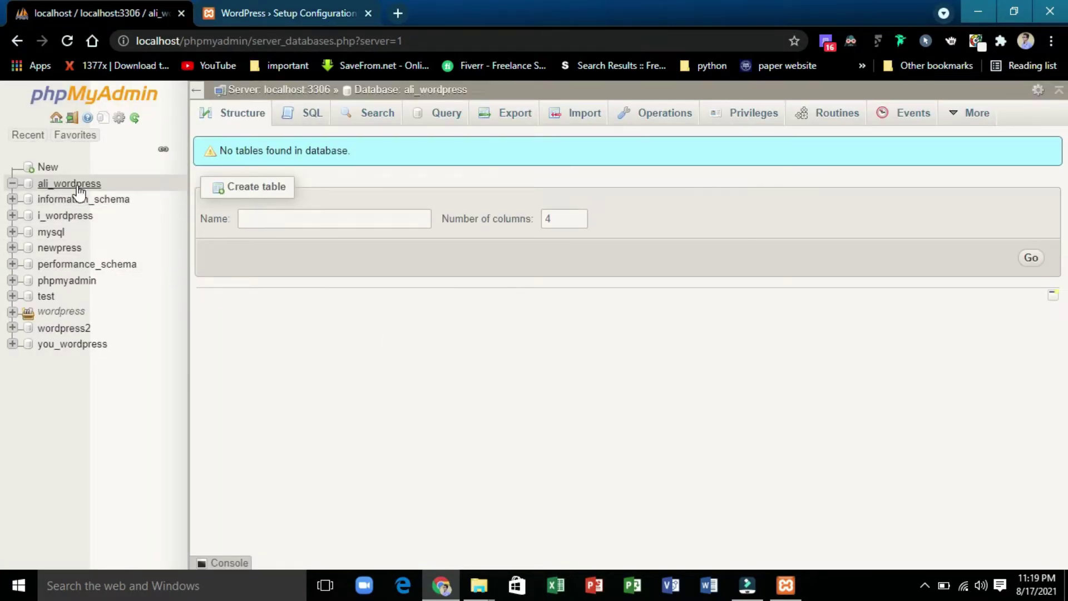
click(273, 12)
text(ali)
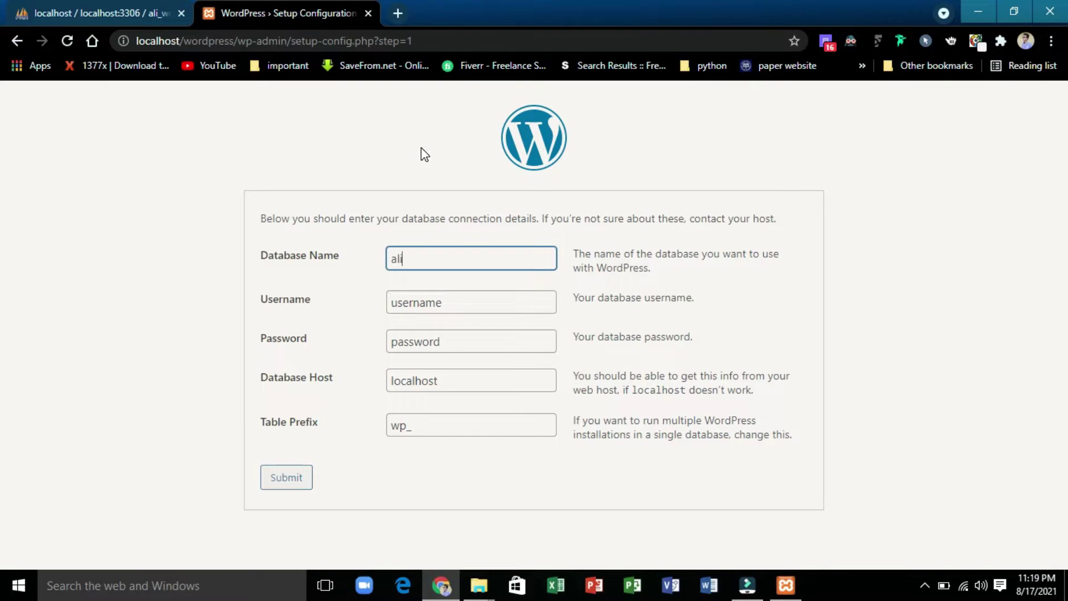
text(_wordpress)
- Set username root, leave the password empty, and submit the connection details
double_click(447, 299)
key(BackSpace)
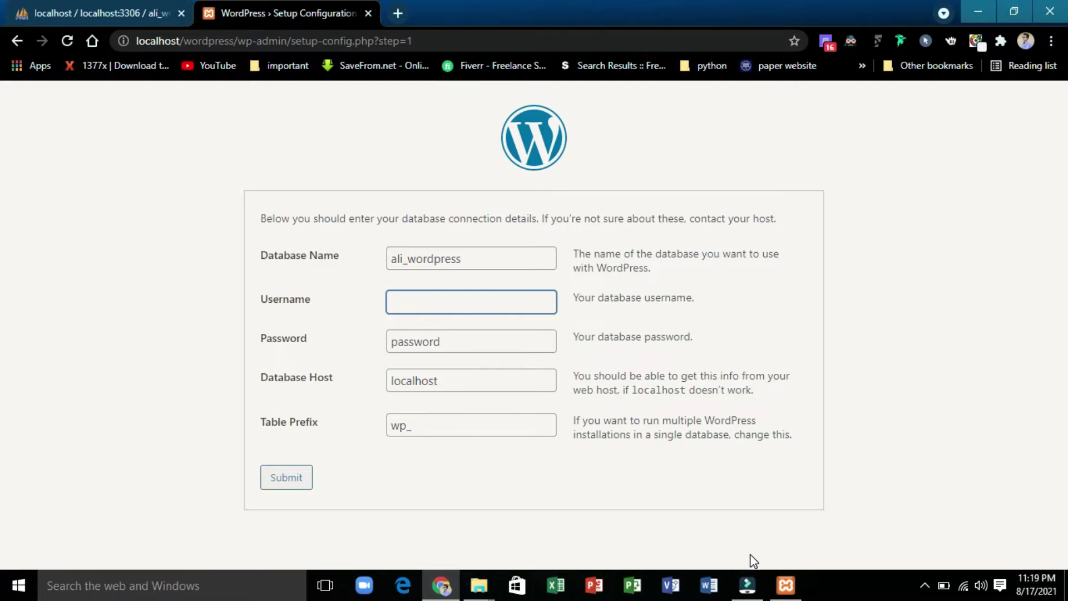
text(root)
double_click(479, 341)
key(BackSpace)
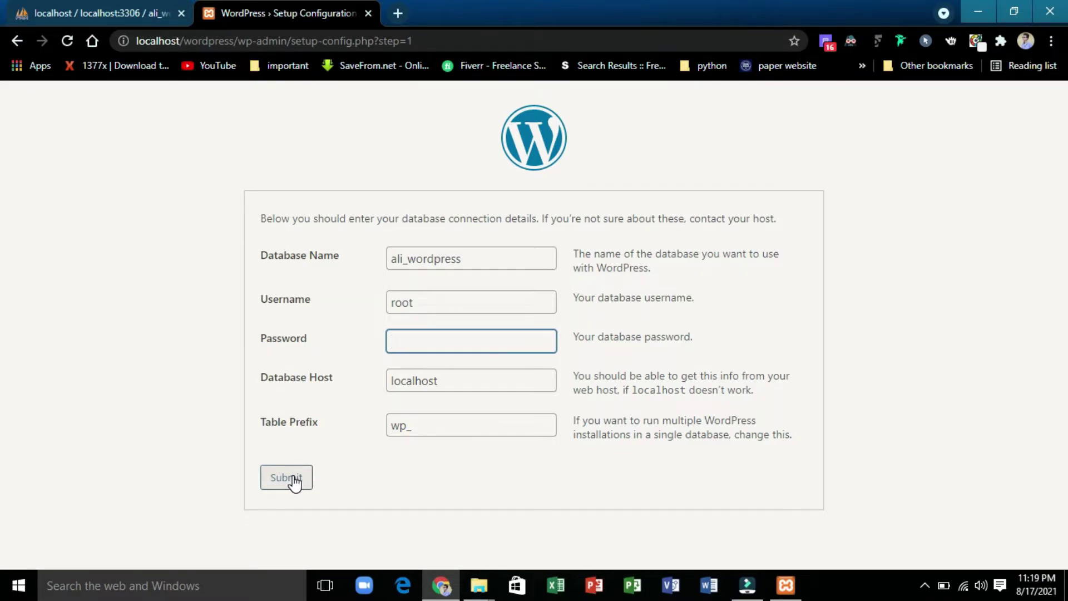
click(295, 482)
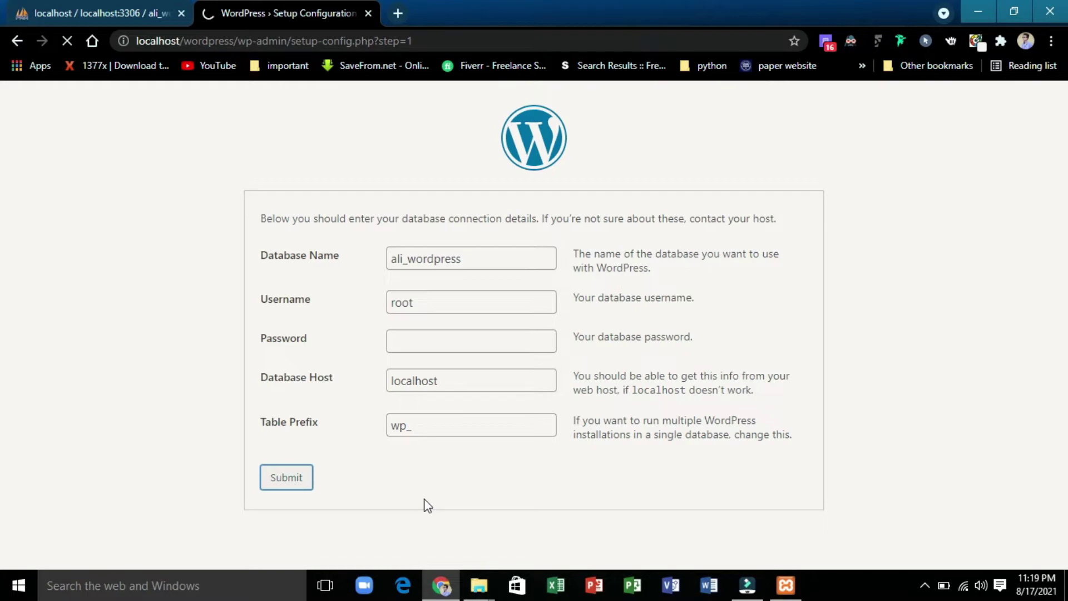
- Run the installation and enter site title ali_coding with username admin
click(325, 284)
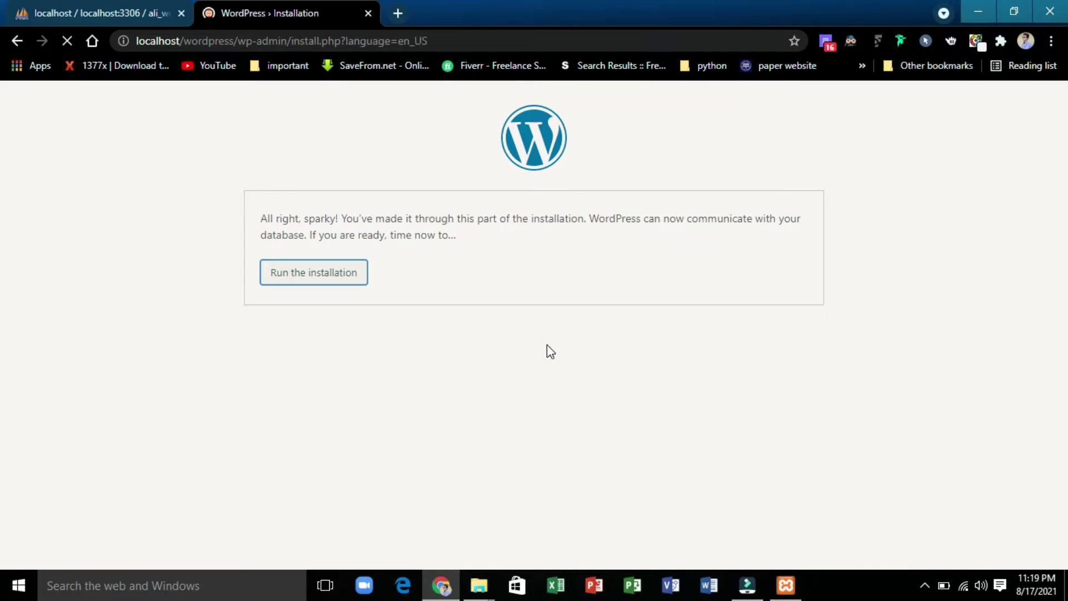
scroll(2, 298, down, 3)
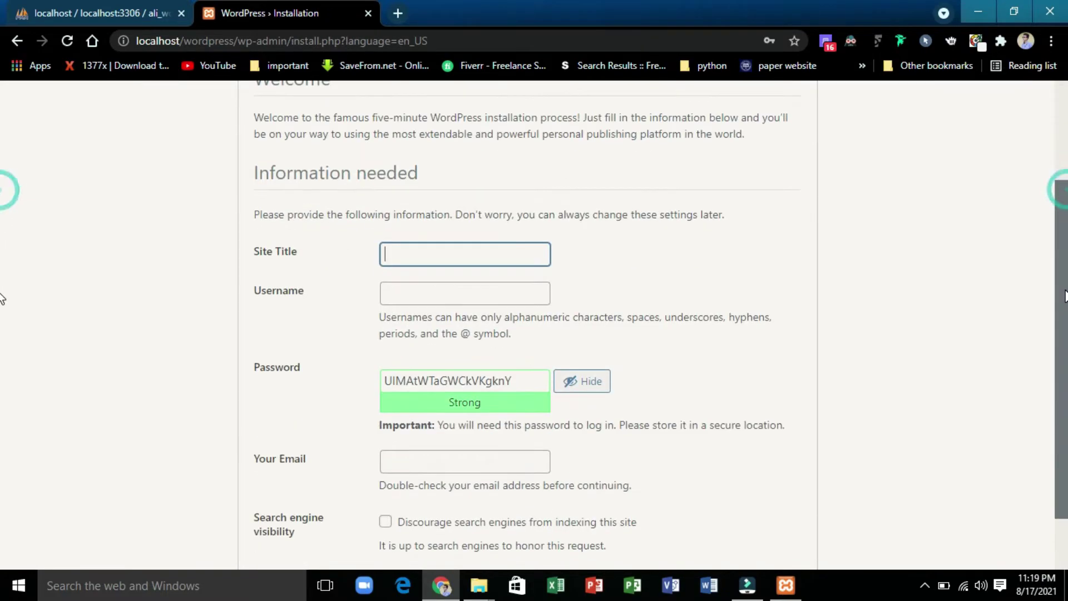
scroll(2, 299, up, 1)
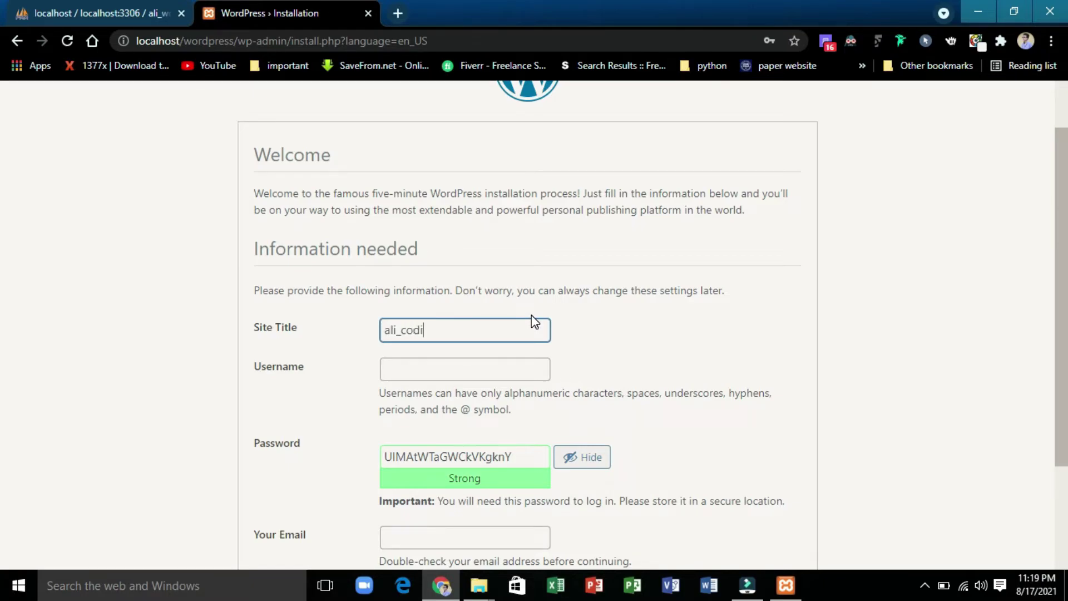
key(Tab)
click(452, 372)
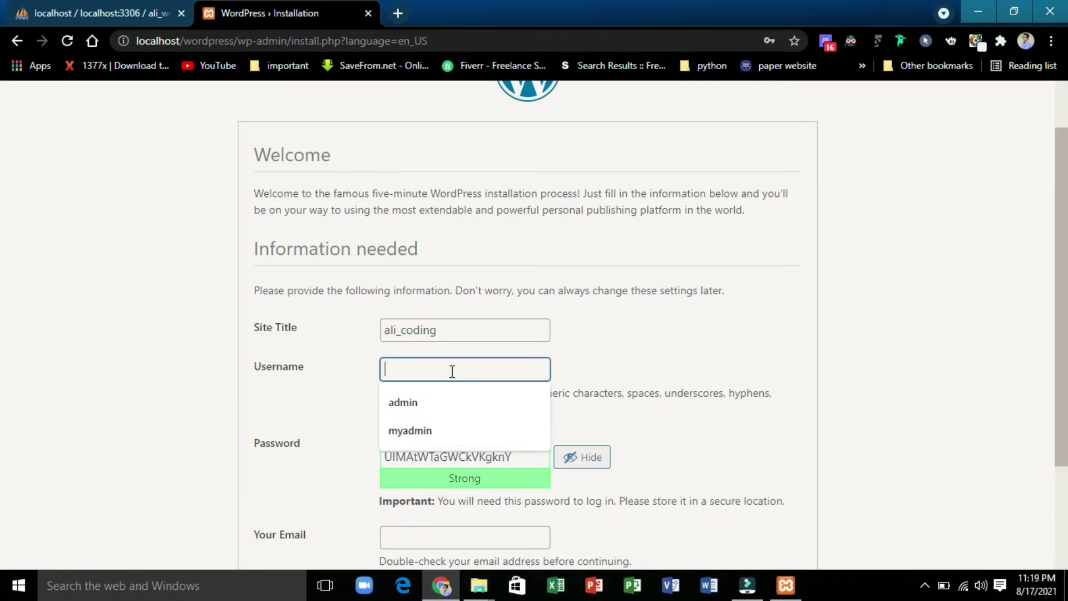
text(admin)
- Replace the generated password with a weak password and confirm its use
key(Tab)
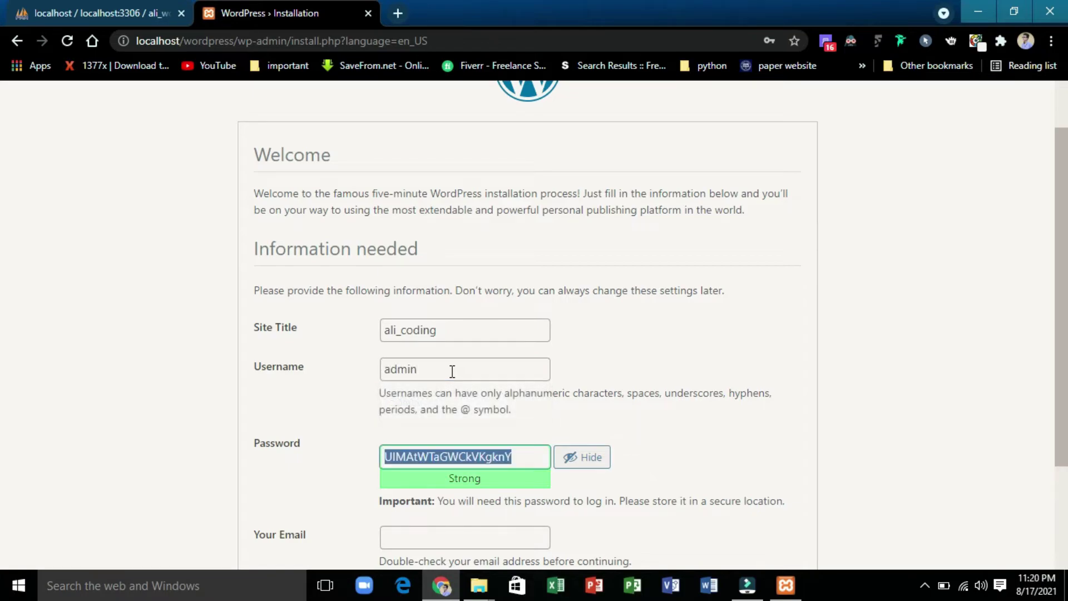
key(BackSpace)
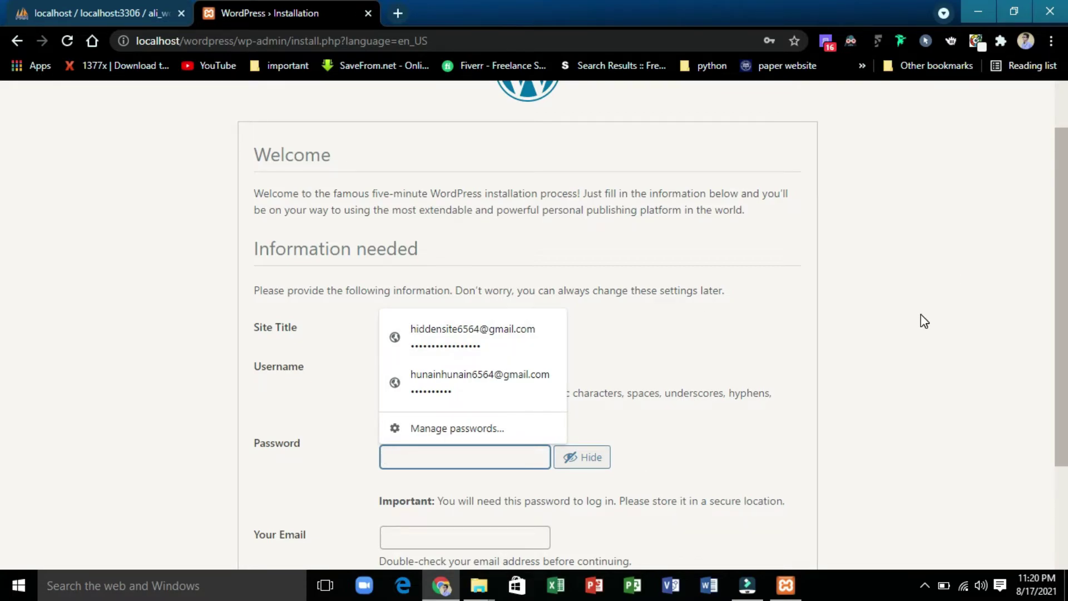
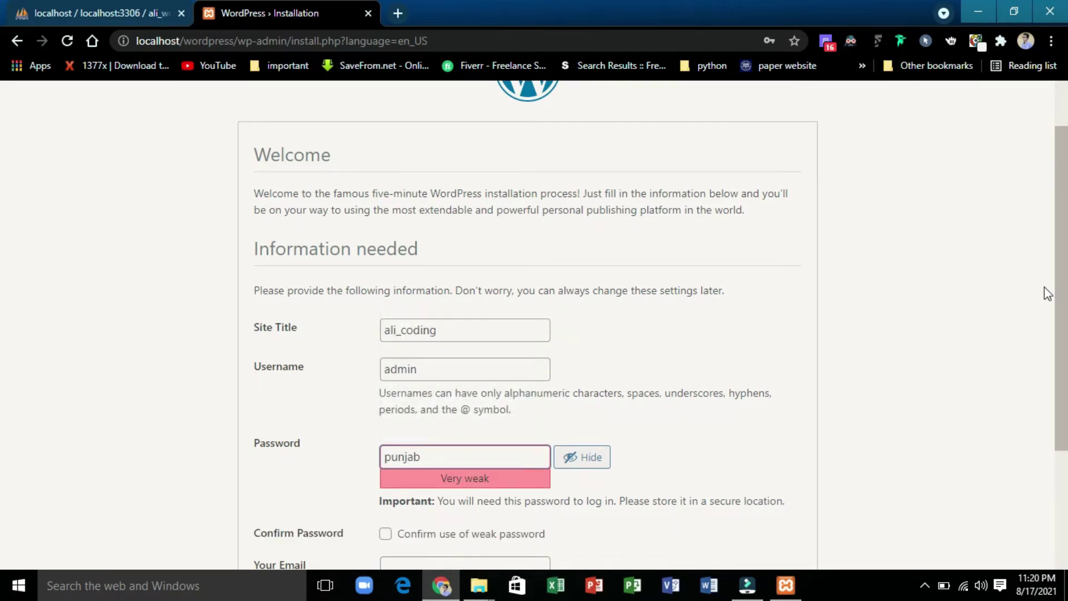
scroll(3, 289, down, 2)
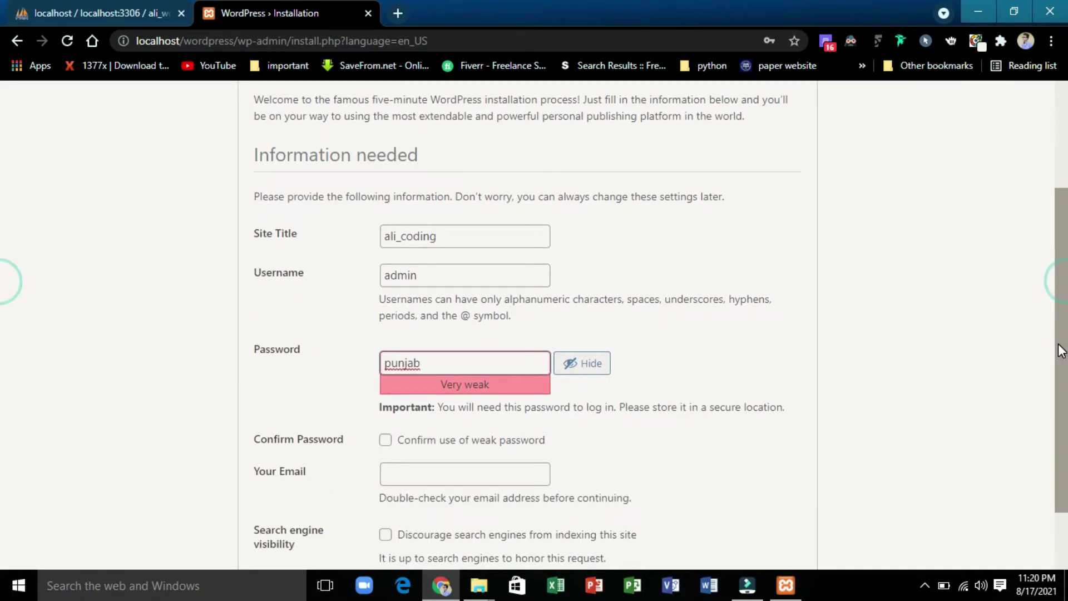
click(386, 445)
- Fill in the saved email address and install WordPress
click(390, 473)
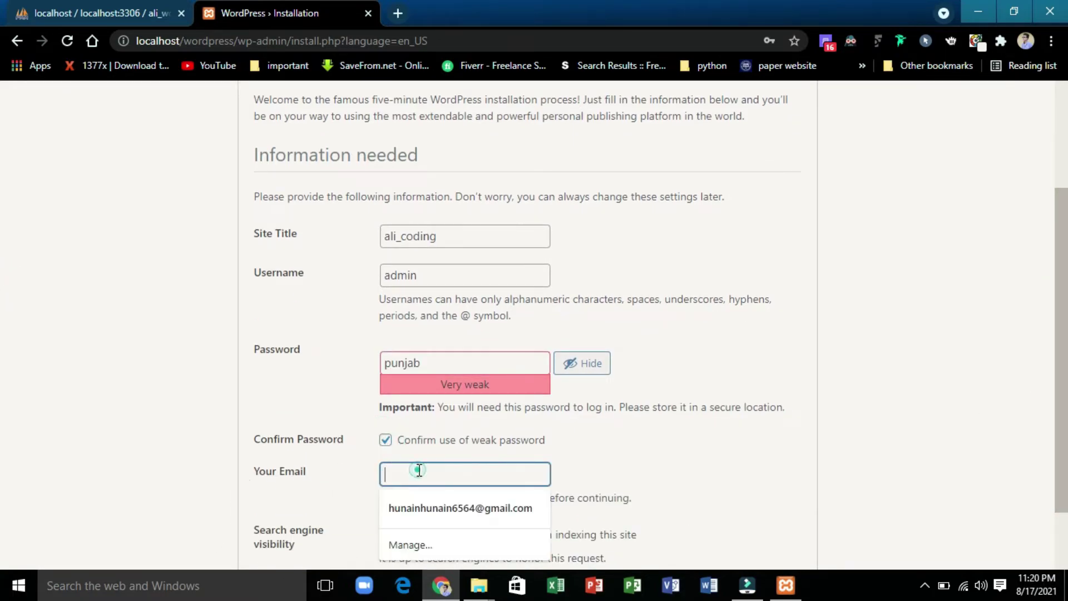
click(436, 509)
scroll(2, 310, down, 2)
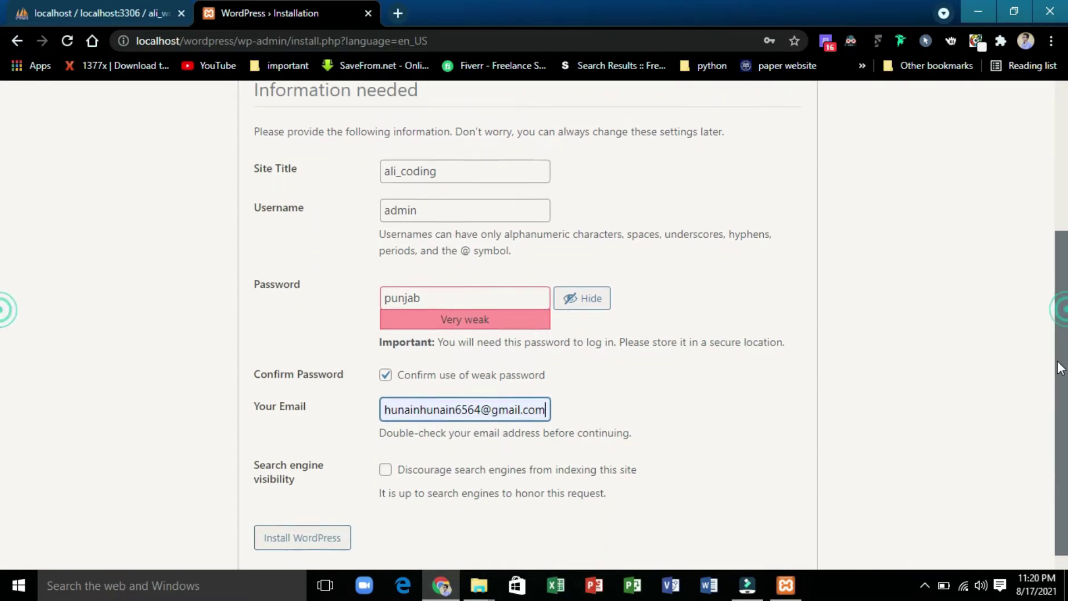
click(301, 532)
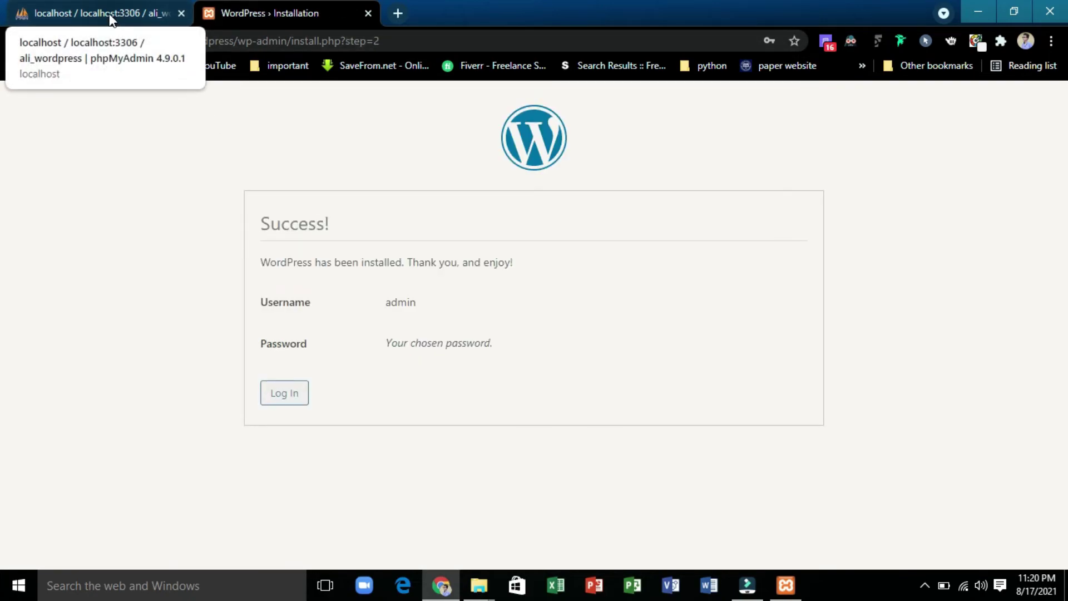
- Go to the login page and enter username admin and the account password
click(282, 394)
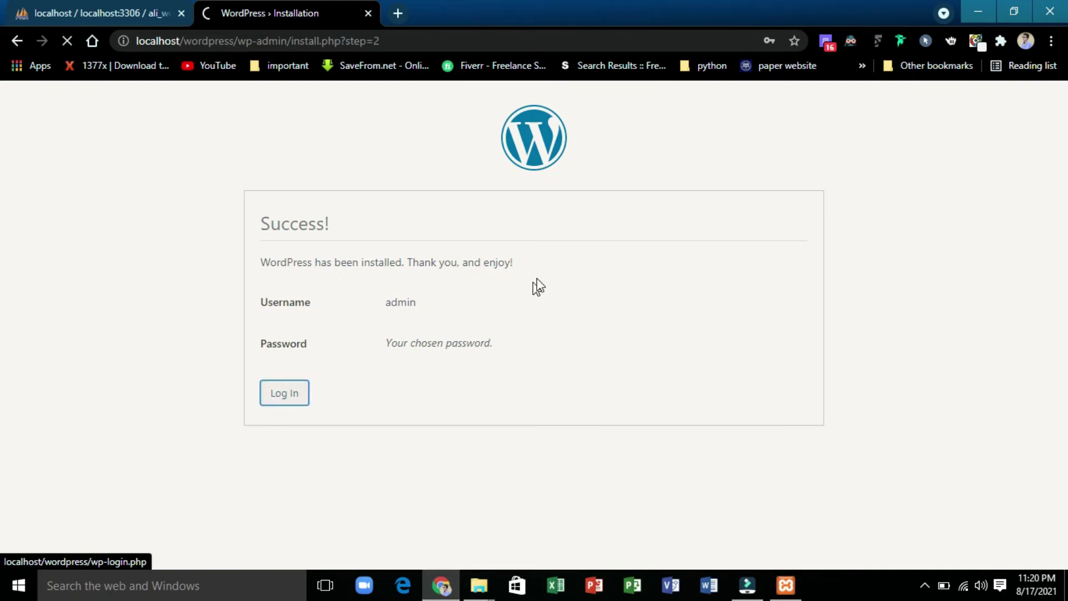
key(ctrl+a)
key(BackSpace)
text(a)
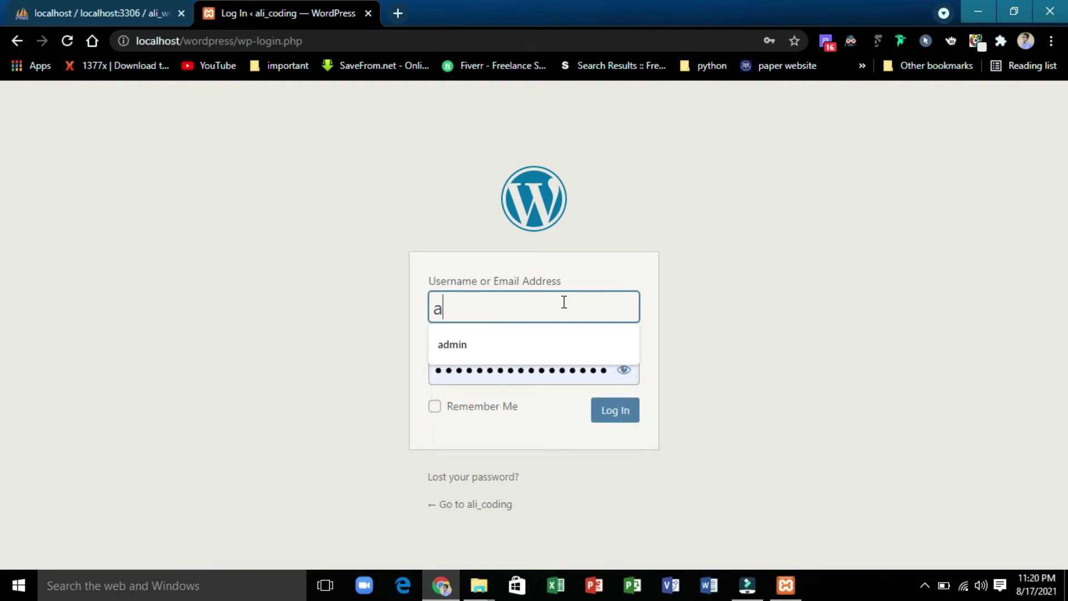
text(dmin)
key(Tab)
key(BackSpace)
- Log in as admin and look over the loaded ali_coding Dashboard
click(611, 417)
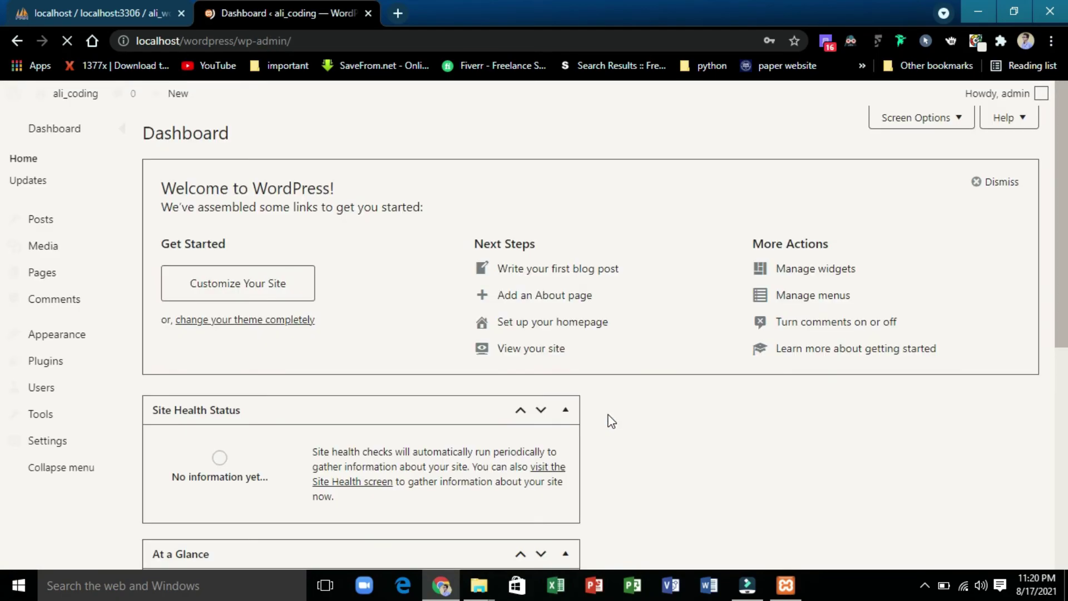
scroll(131, 311, down, 3)
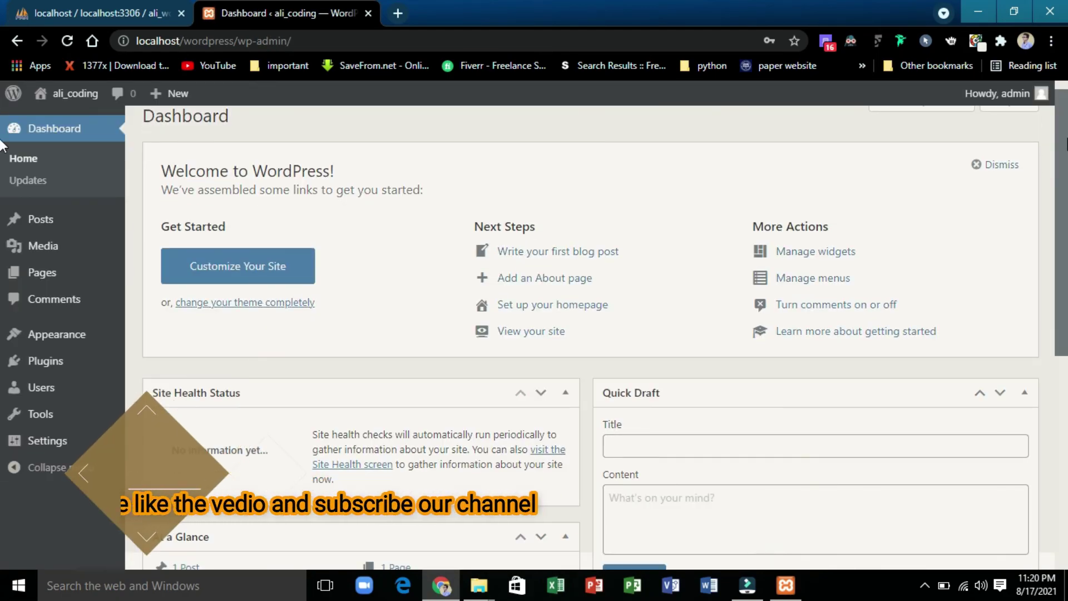
scroll(131, 311, up, 2)
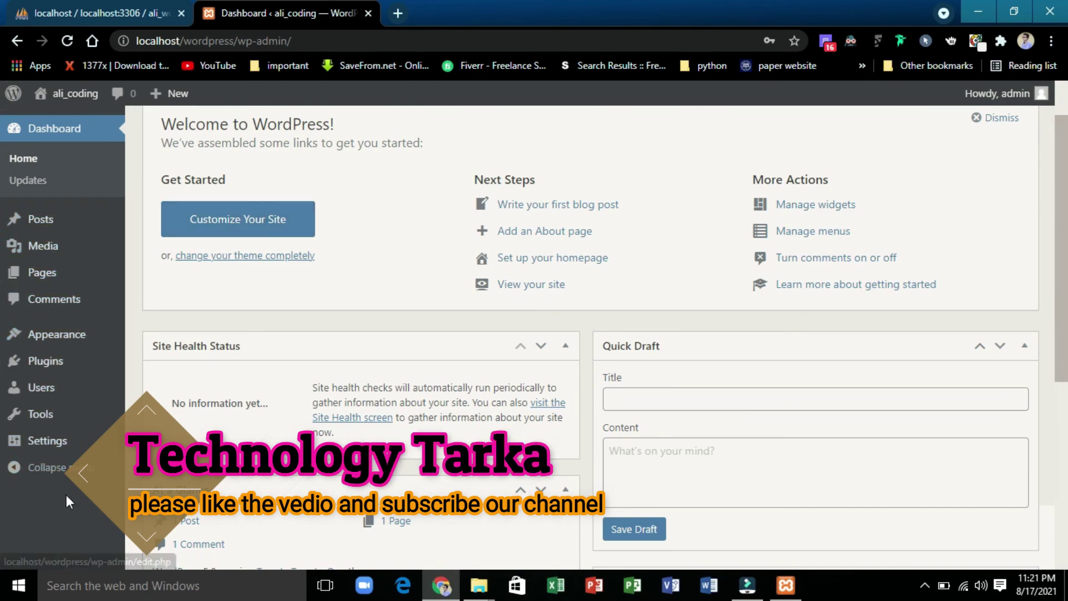
drag(1061, 158, 1063, 105)
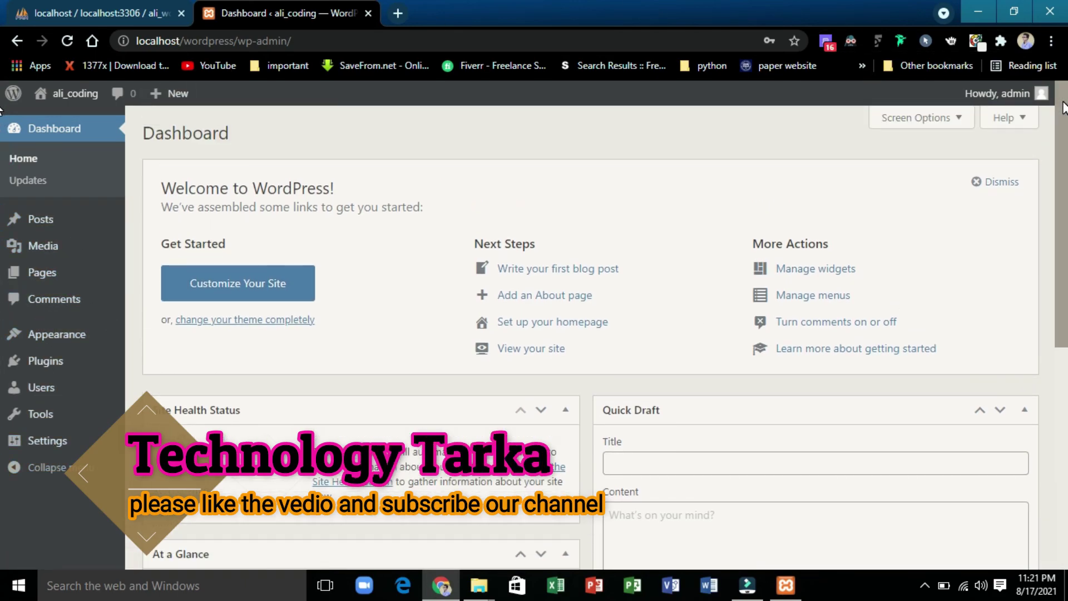
scroll(1063, 106, down, 5)
scroll(1060, 95, up, 6)
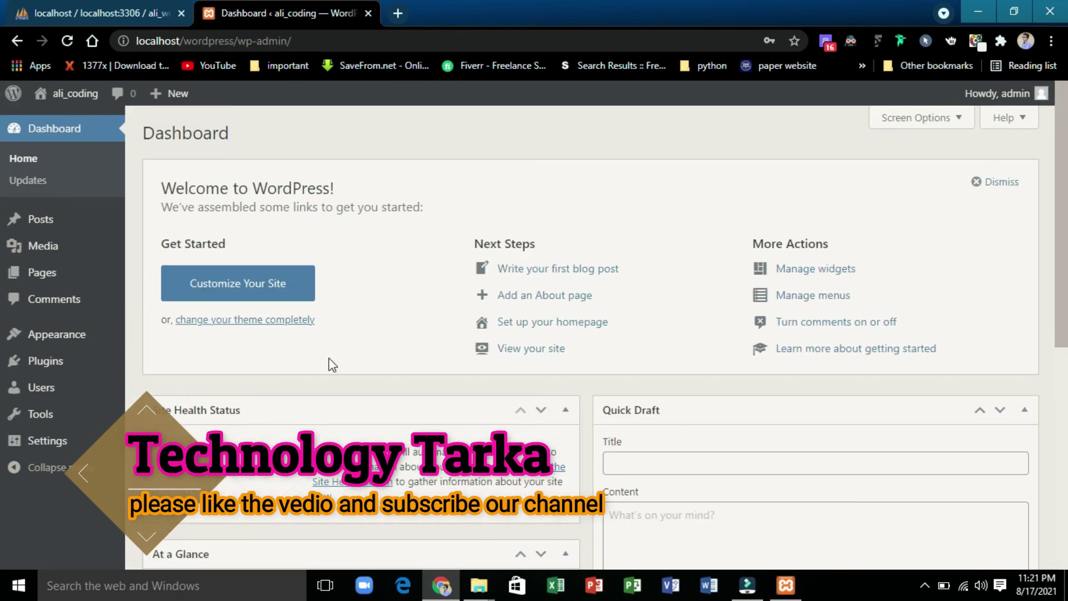